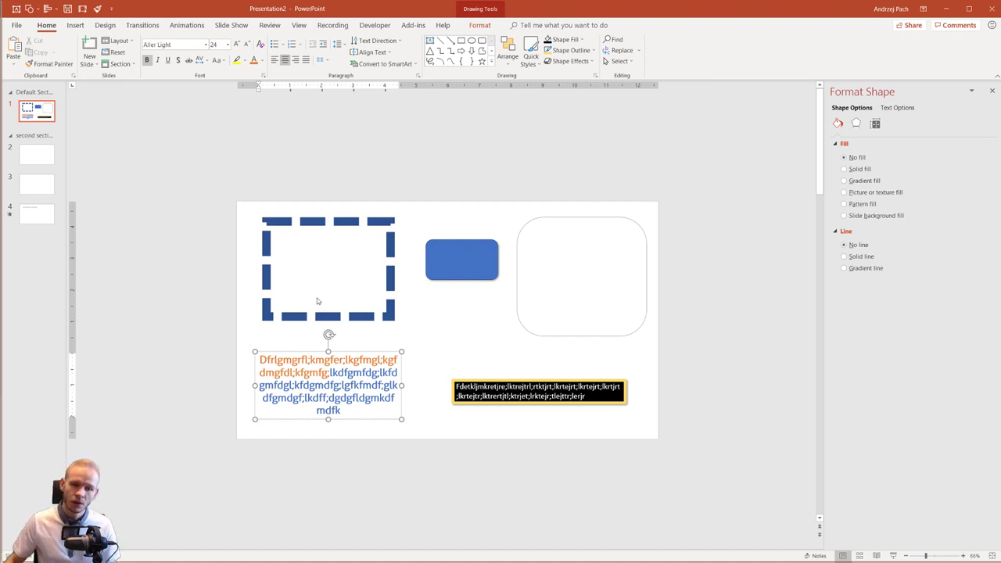
# Insert a new blank slide after the first slide from the slide list's right-click menu
pyautogui.click(36, 113)
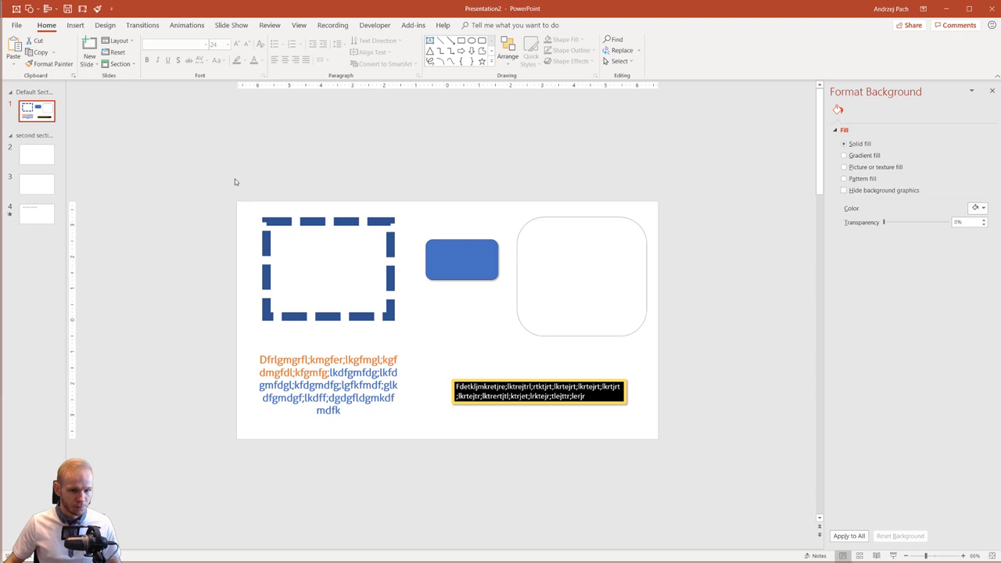
pyautogui.rightClick(32, 129)
pyautogui.click(58, 161)
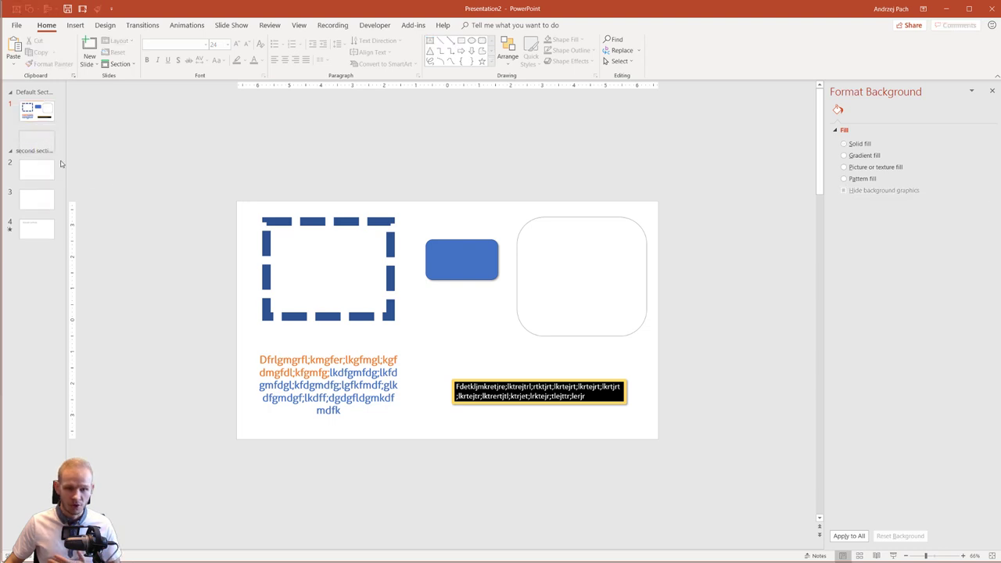
# Delete the new slide's placeholders and add a text box with sample text
pyautogui.moveTo(176, 176); pyautogui.dragTo(772, 466)
pyautogui.press('Delete')
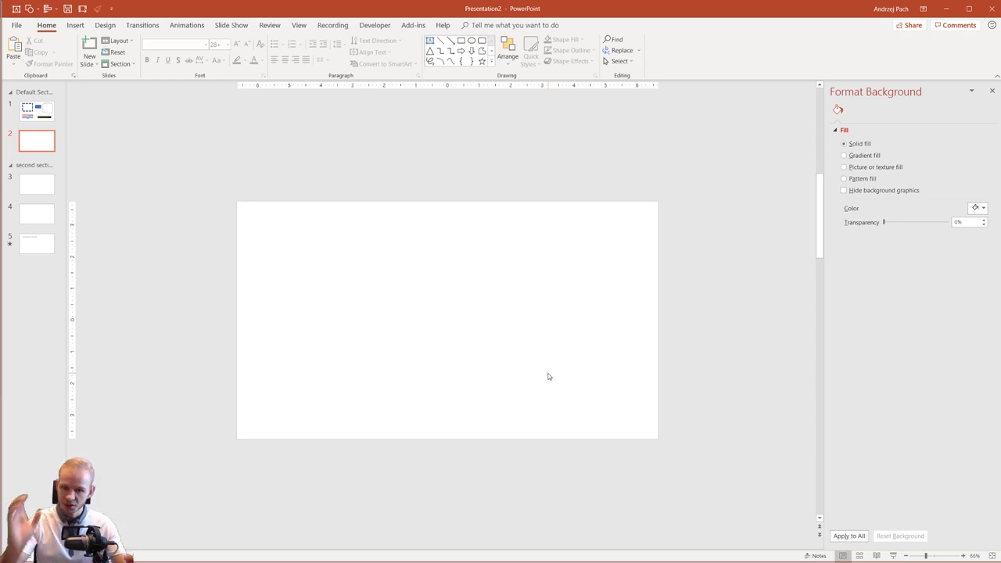
pyautogui.press('alt')
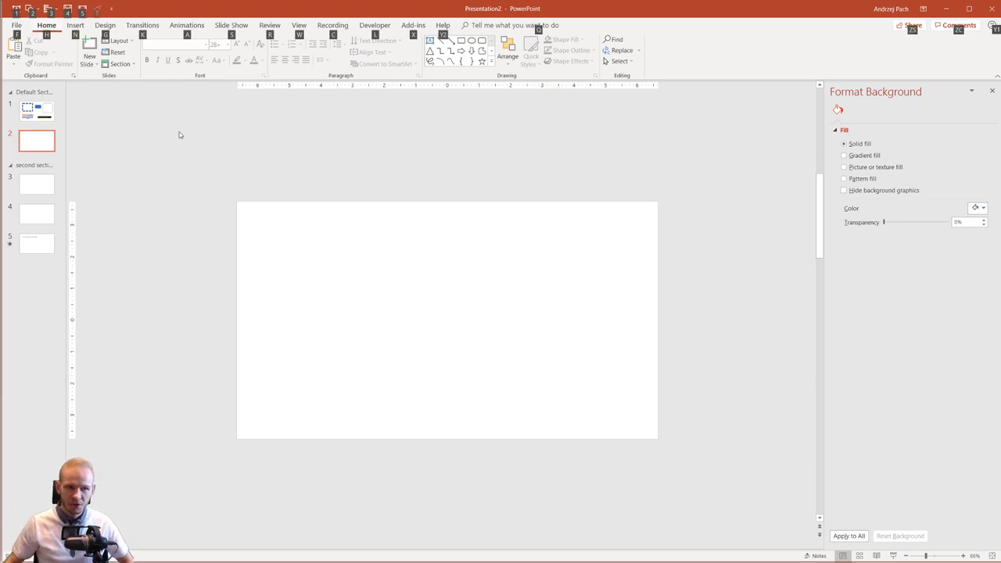
pyautogui.press('2')
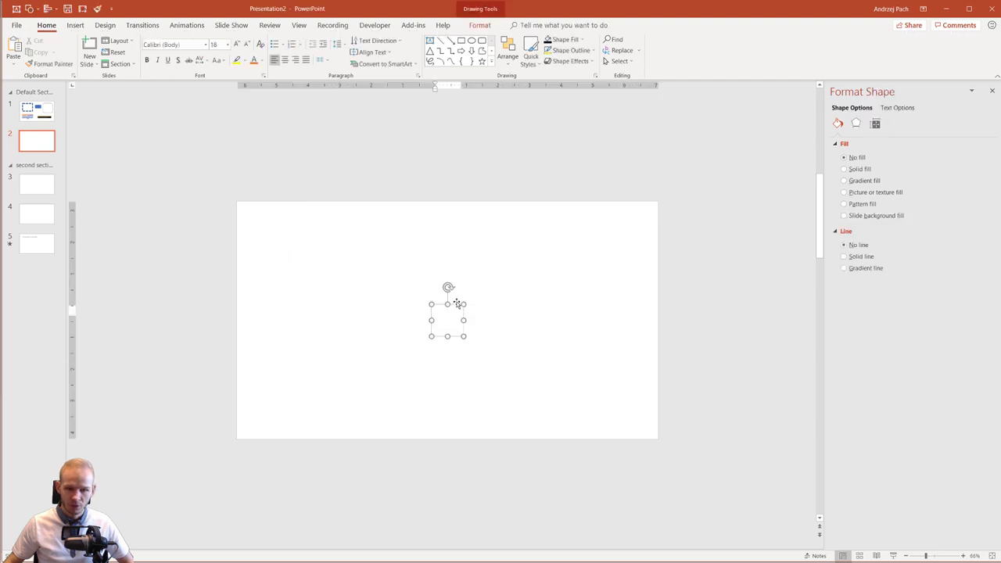
pyautogui.hotkey('ctrl', 'z')
pyautogui.hotkey('ctrl', 'z')
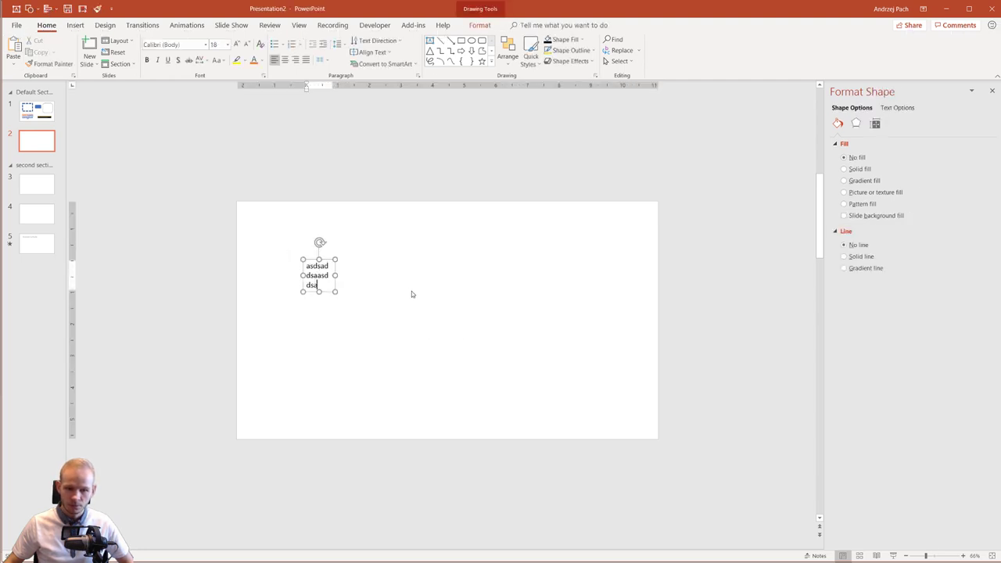
# Pick the Rectangle shape from the Shapes gallery
pyautogui.click(411, 292)
pyautogui.press('alt')
pyautogui.press('2')
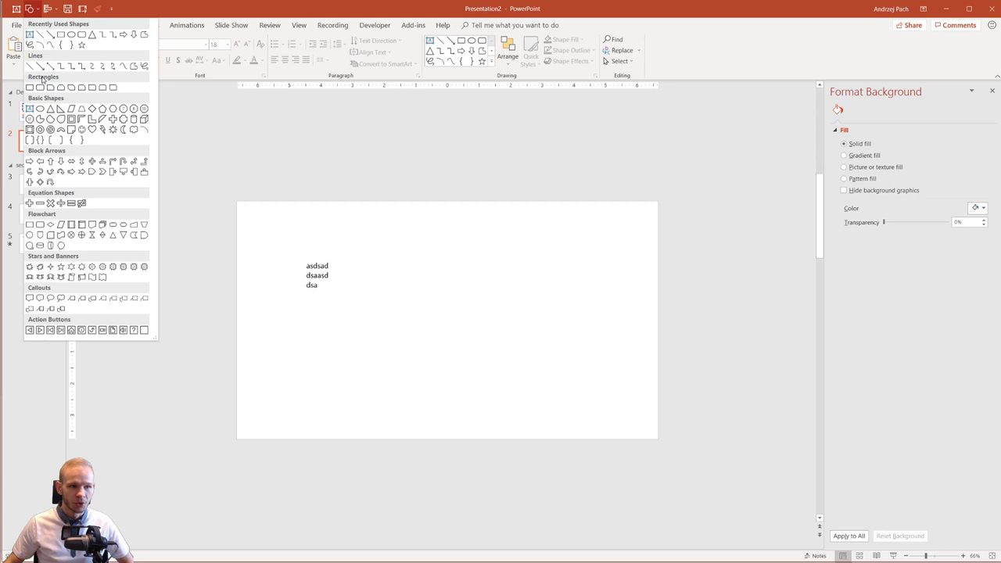
pyautogui.click(30, 87)
# Draw a rectangle on the right half, fill it with sample letters, and shift it up-left
pyautogui.moveTo(471, 248); pyautogui.dragTo(604, 372)
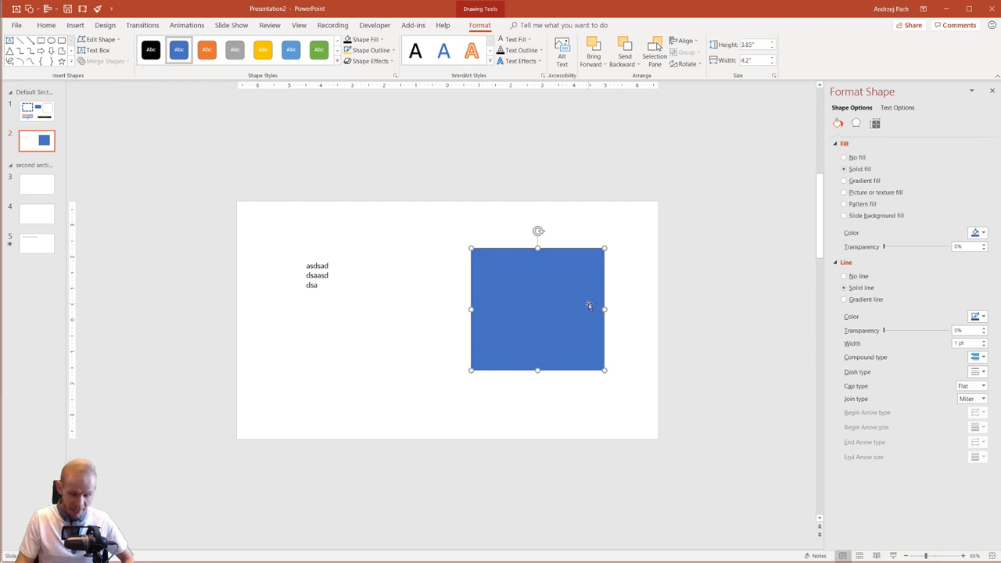
pyautogui.write('rkljnkljdsfngfdslkjagfngdsfljgfdngflkjgfdgfd')
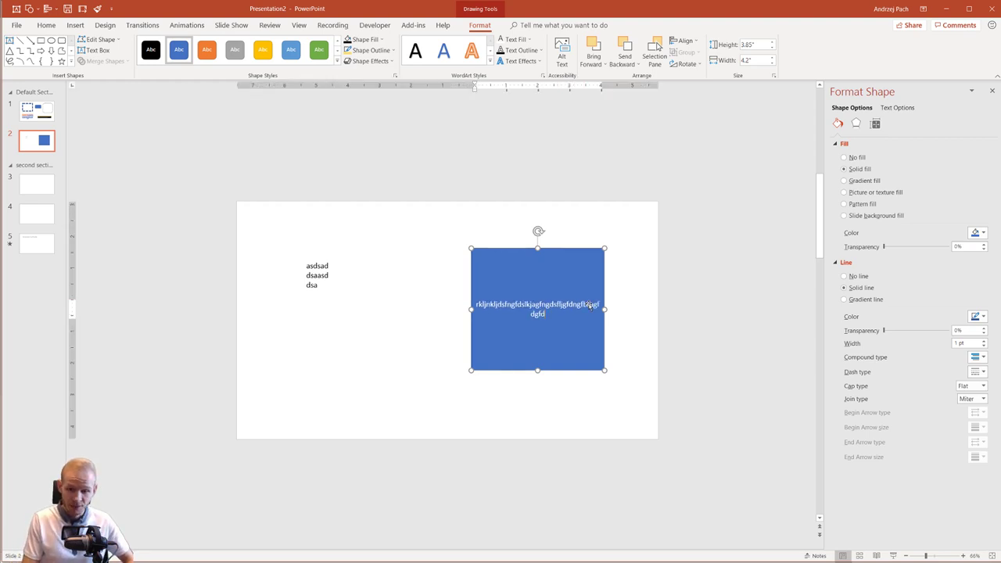
pyautogui.write('pgfgfdbfsgsgfd')
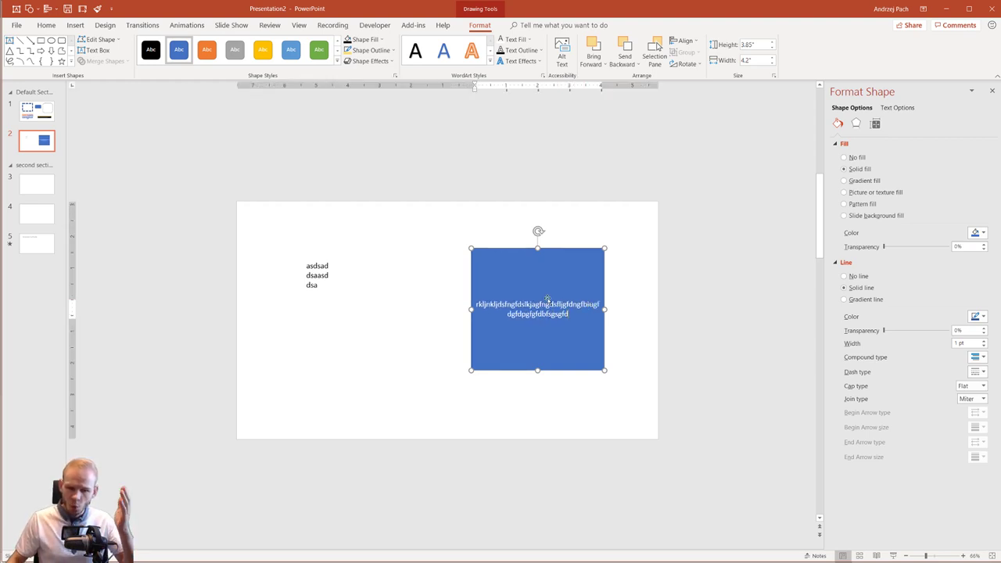
pyautogui.moveTo(517, 255); pyautogui.dragTo(499, 237)
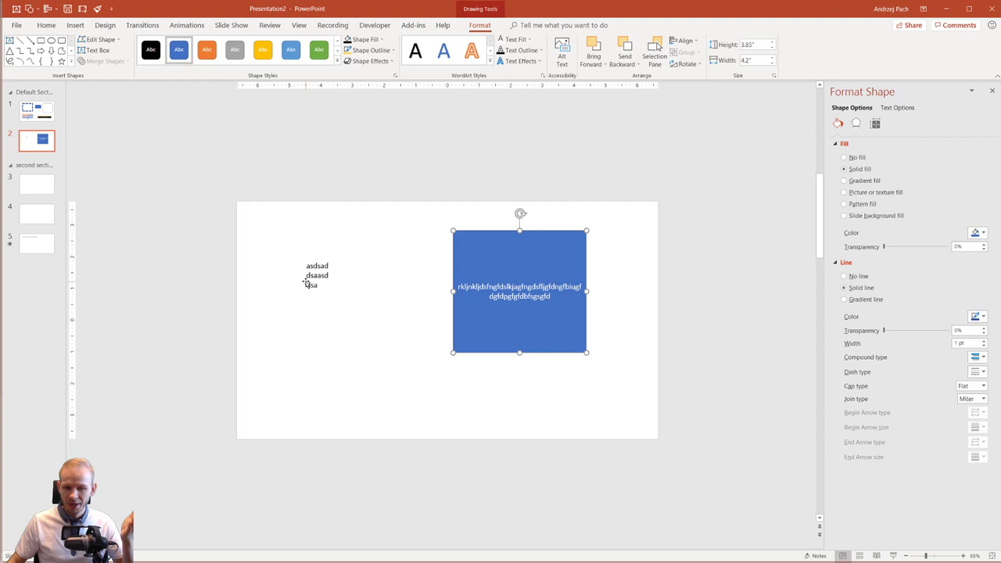
# Move the sample text box beside the rectangle, widen it onto one line, and raise the rectangle
pyautogui.click(308, 283)
pyautogui.moveTo(326, 290); pyautogui.dragTo(415, 349)
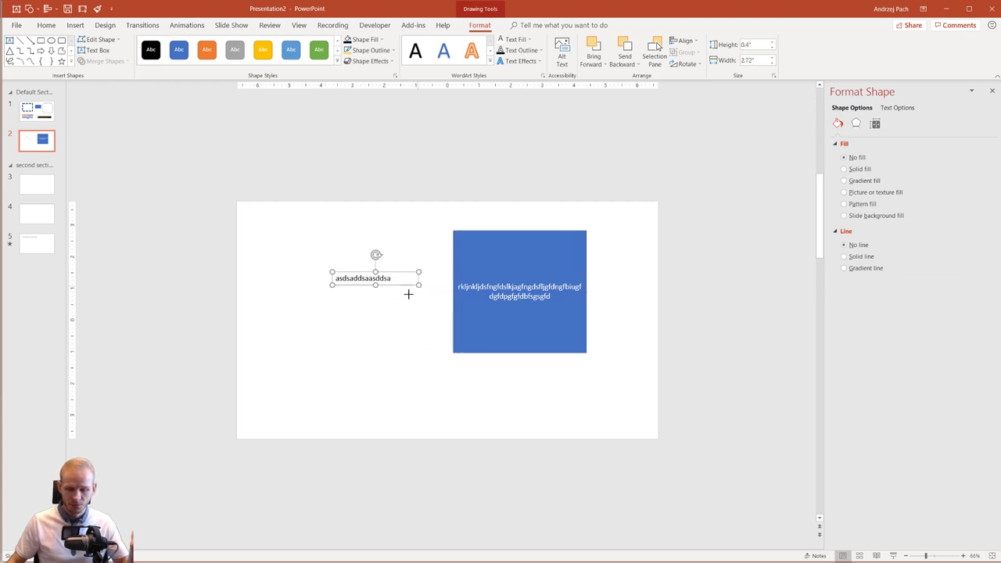
pyautogui.moveTo(418, 285); pyautogui.dragTo(430, 357)
pyautogui.moveTo(477, 258); pyautogui.dragTo(487, 238)
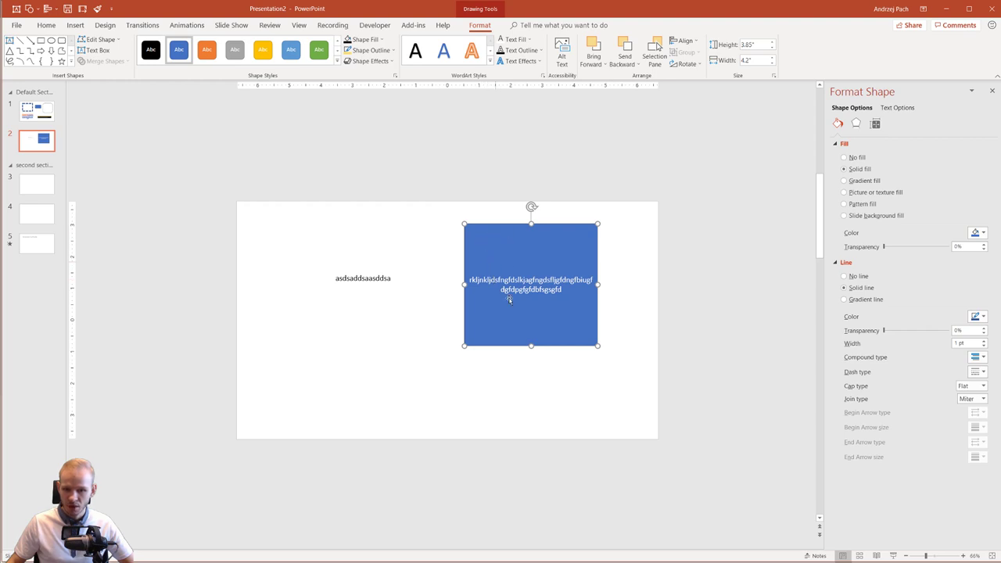
# Rearrange the rectangle's text, widen the rectangle, and centre-align its text
pyautogui.moveTo(538, 289); pyautogui.dragTo(478, 280)
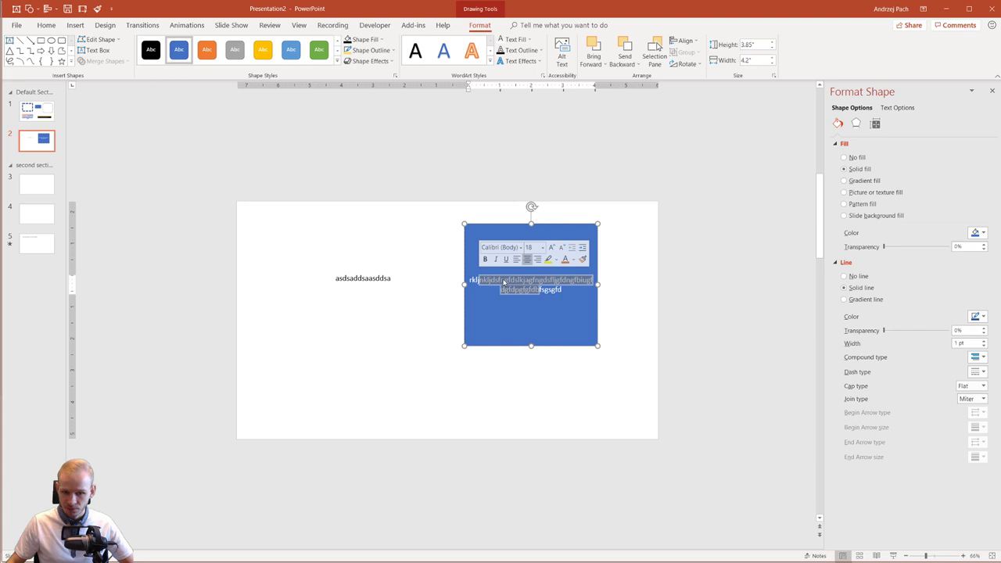
pyautogui.hotkey('ctrl', 'z')
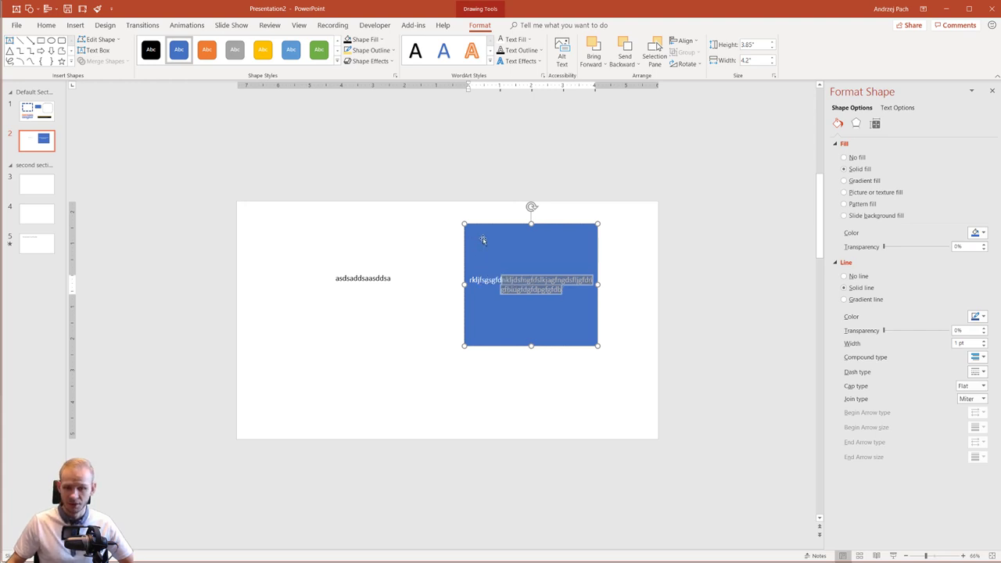
pyautogui.moveTo(597, 344); pyautogui.dragTo(621, 341)
pyautogui.click(47, 25)
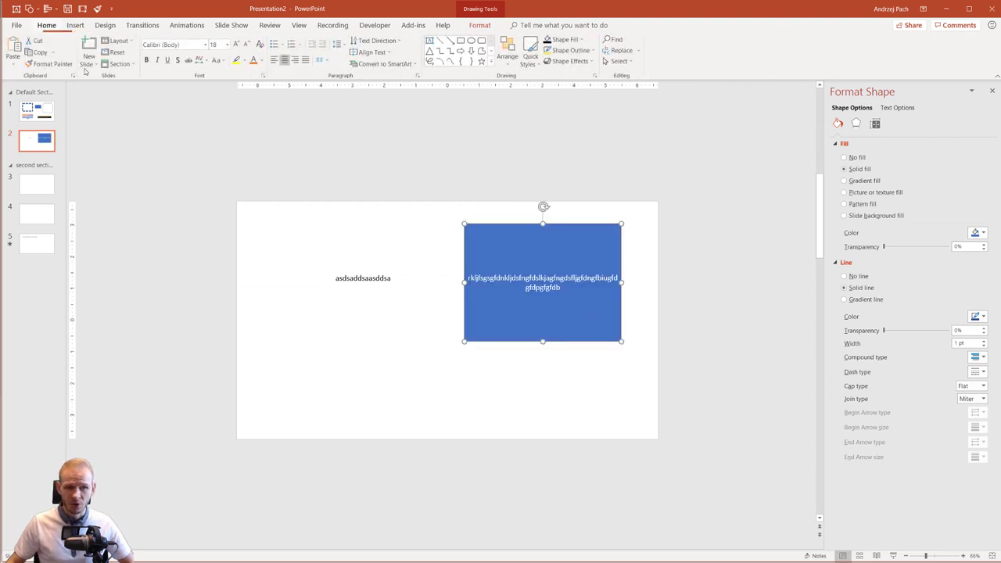
pyautogui.click(274, 61)
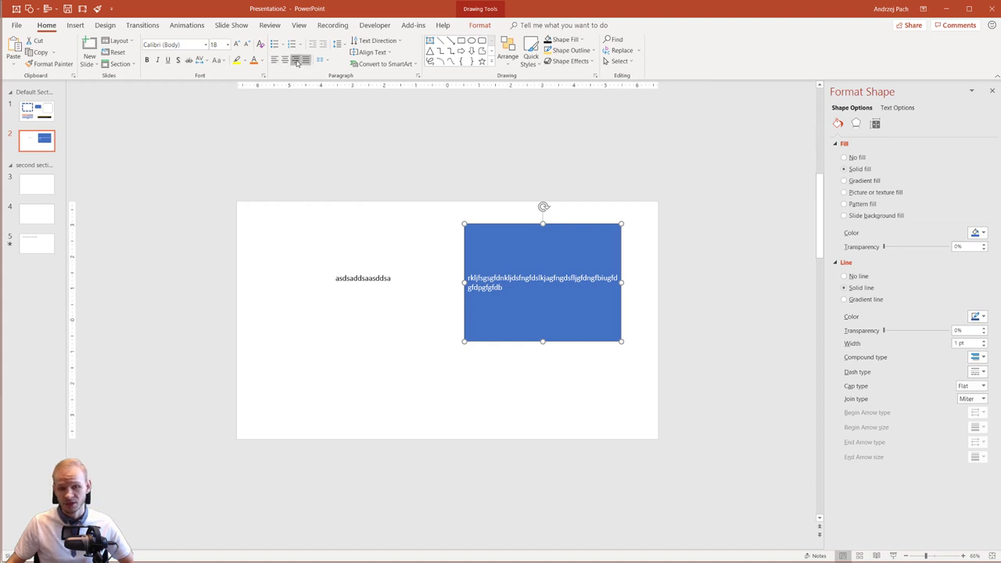
pyautogui.click(295, 61)
pyautogui.click(285, 61)
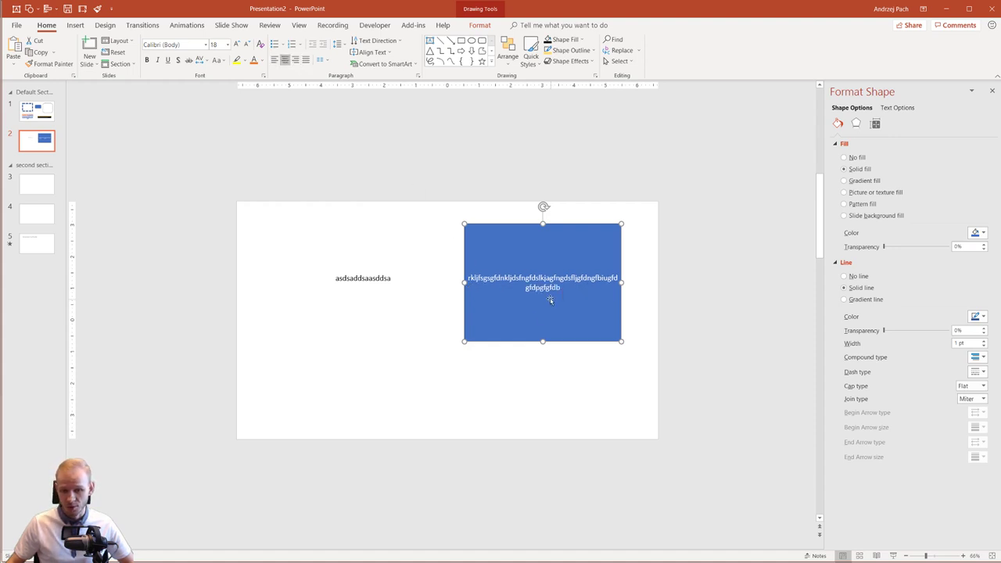
# Centre the sample text box's text and reposition it up and left
pyautogui.click(365, 278)
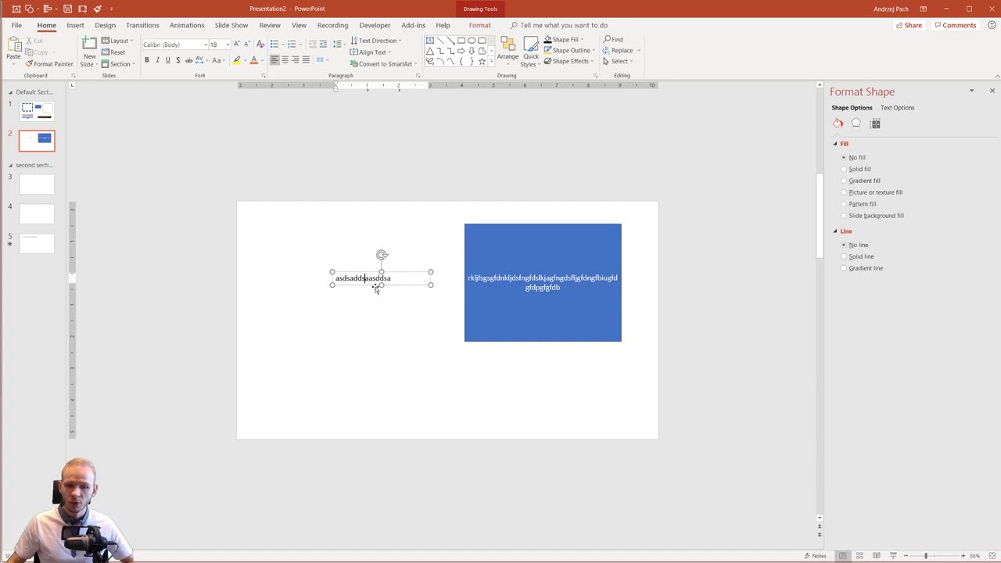
pyautogui.moveTo(375, 286); pyautogui.dragTo(362, 292)
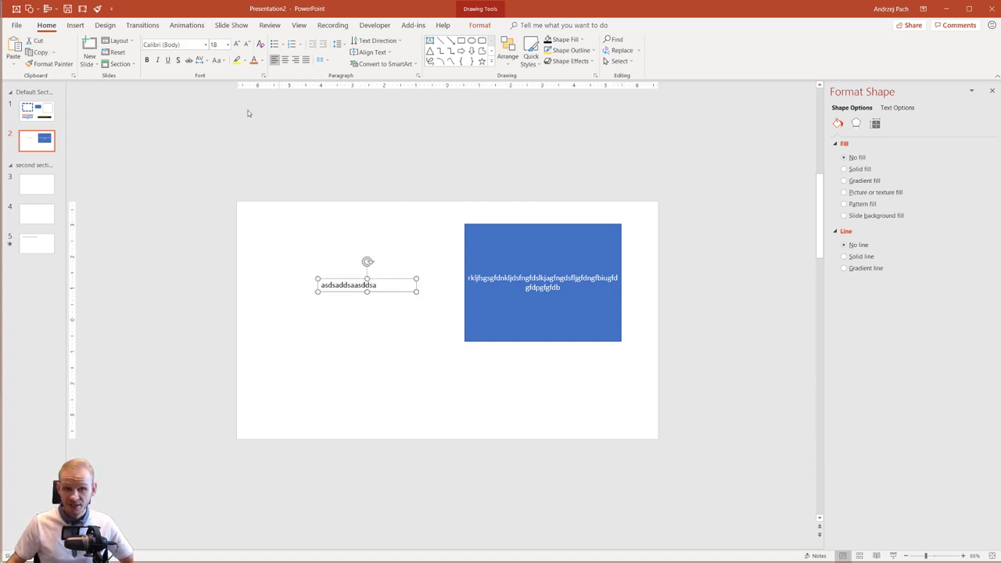
pyautogui.click(285, 60)
pyautogui.moveTo(394, 290); pyautogui.dragTo(378, 274)
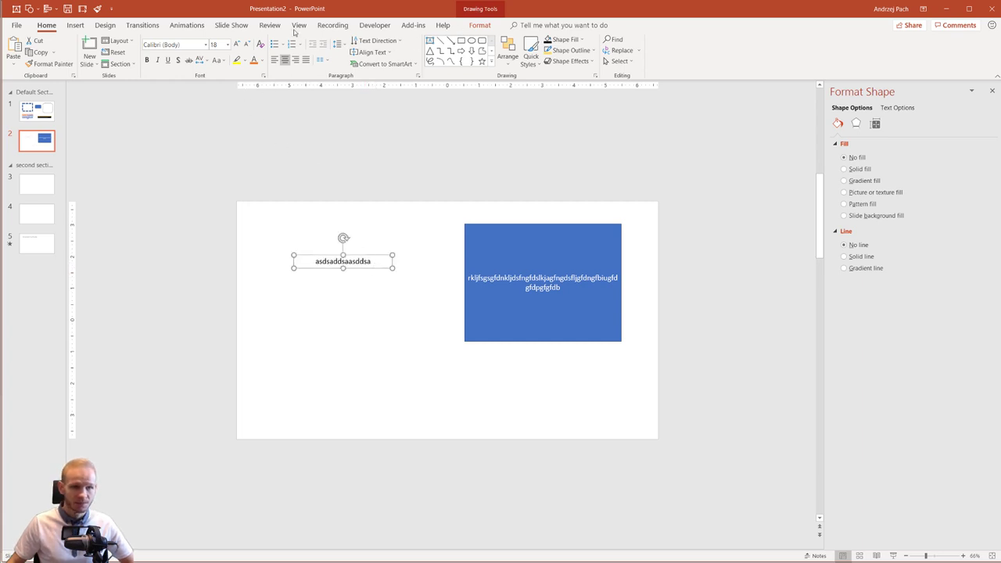
# Give the text box a black fill and a solid outline
pyautogui.click(479, 25)
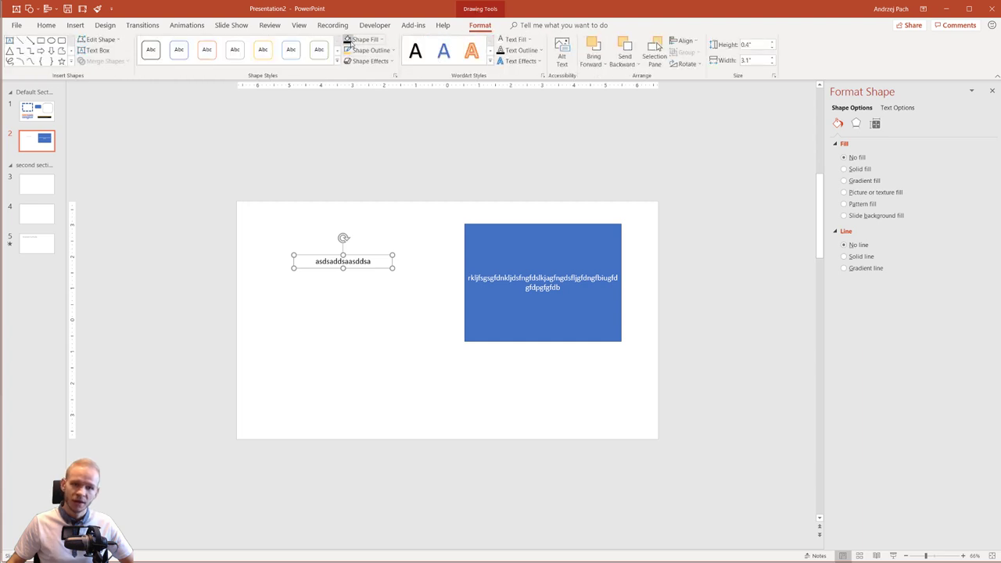
pyautogui.click(349, 40)
pyautogui.click(348, 50)
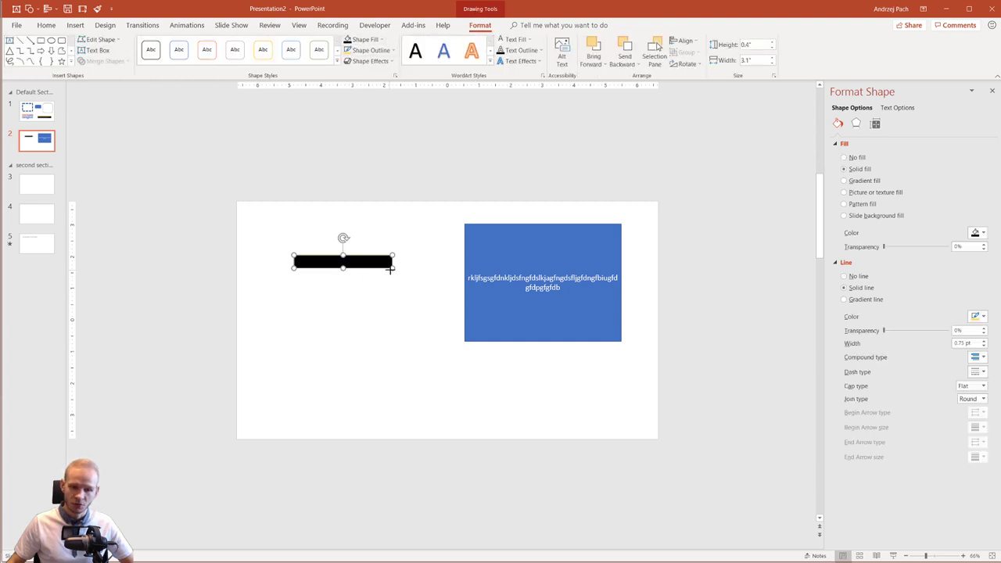
pyautogui.moveTo(391, 267); pyautogui.dragTo(405, 304)
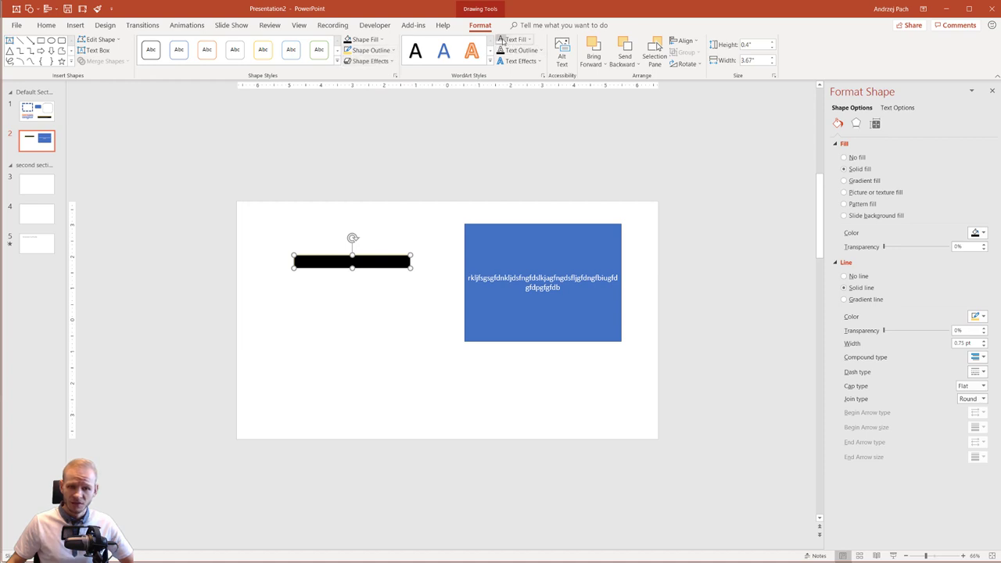
# Retype the text as 'asdsaddsaasddsa' and resize the black bar to 3.87" wide
pyautogui.write('asdsaddsaasddsa')
pyautogui.moveTo(351, 267); pyautogui.dragTo(417, 374)
pyautogui.press('Escape')
pyautogui.moveTo(410, 268); pyautogui.dragTo(601, 483)
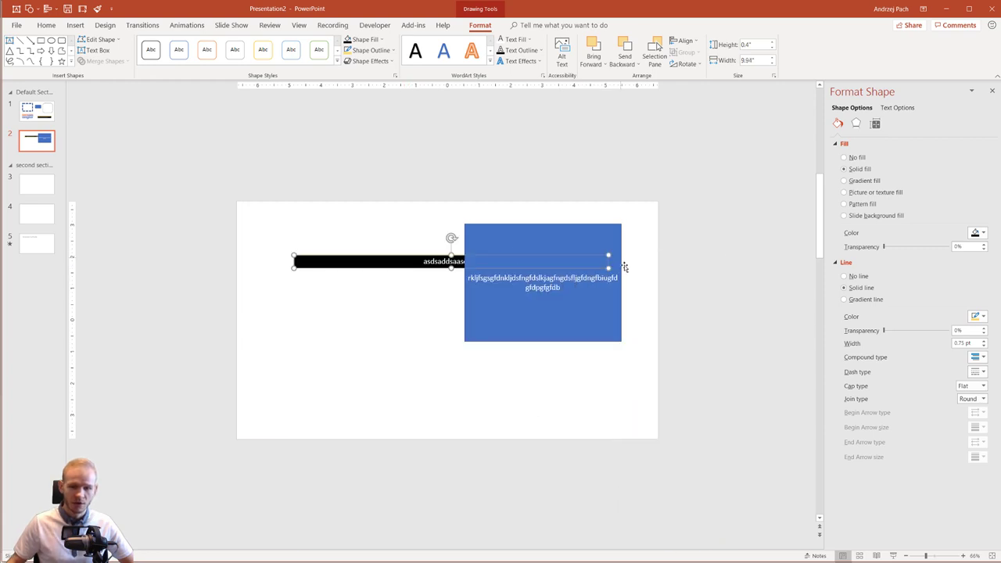
pyautogui.moveTo(608, 268); pyautogui.dragTo(416, 295)
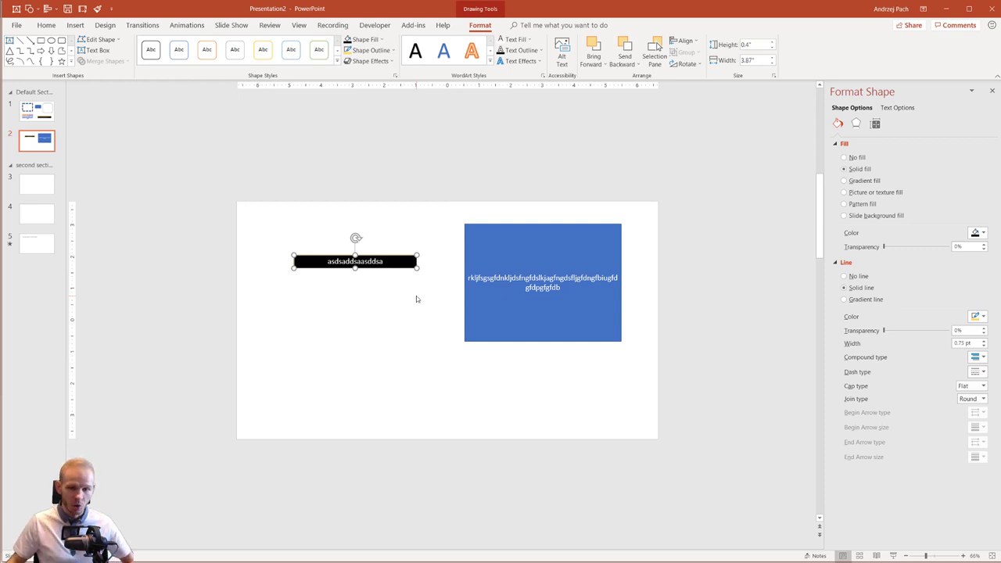
# Raise the blue rectangle slightly and delete all of its text
pyautogui.moveTo(507, 259); pyautogui.dragTo(507, 251)
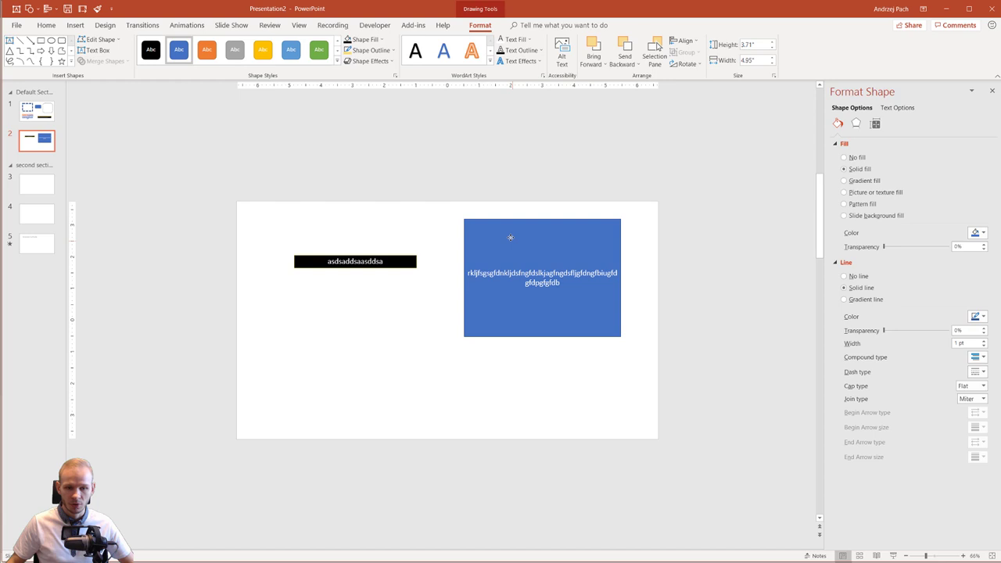
pyautogui.click(408, 264)
pyautogui.click(407, 265)
pyautogui.tripleClick(514, 276)
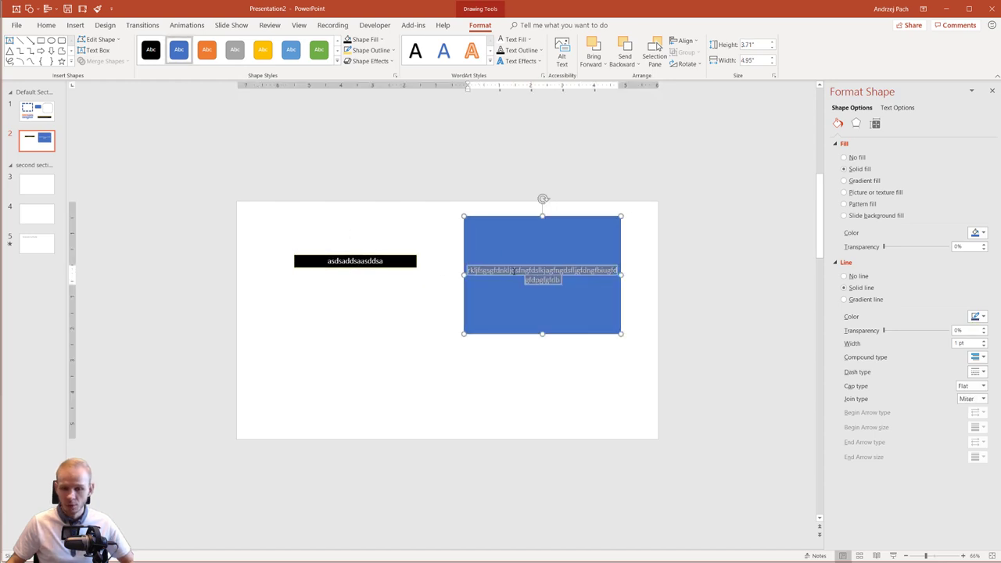
pyautogui.press('Delete')
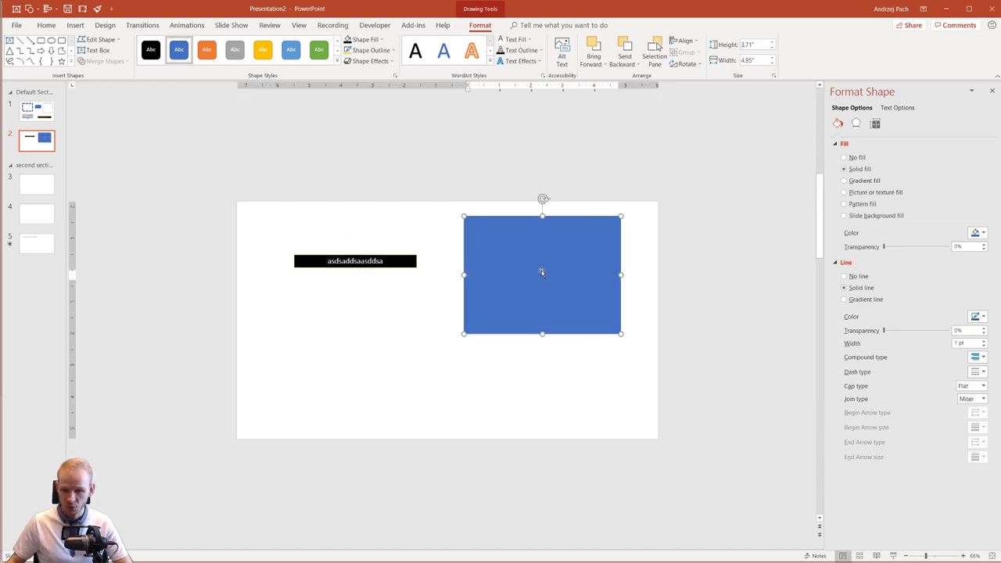
# Raise the text box slightly and set it to No Fill and No Outline
pyautogui.click(410, 269)
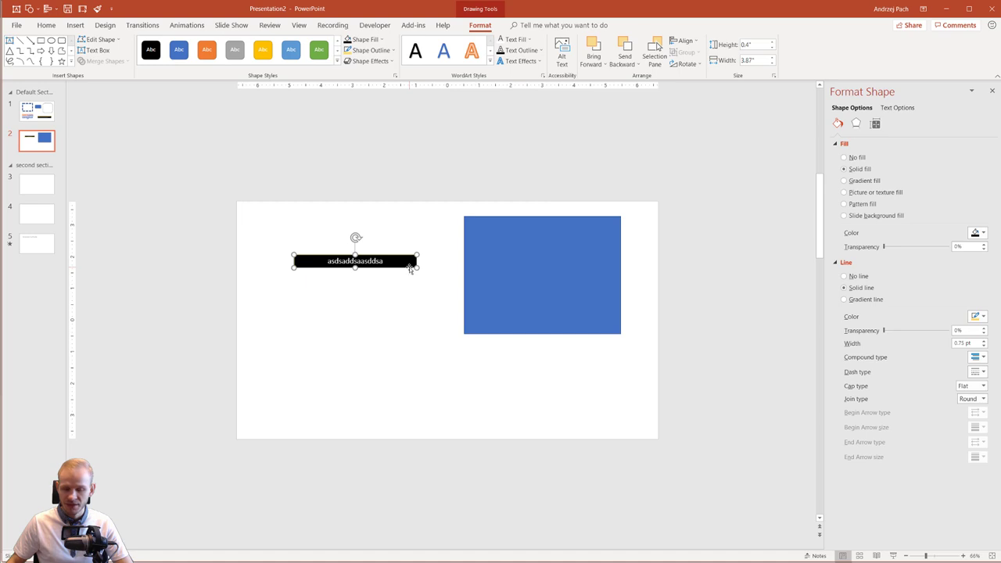
pyautogui.moveTo(410, 269)
pyautogui.mouseDown()
pyautogui.moveTo(585, 270)
pyautogui.moveTo(412, 261)
pyautogui.mouseUp()
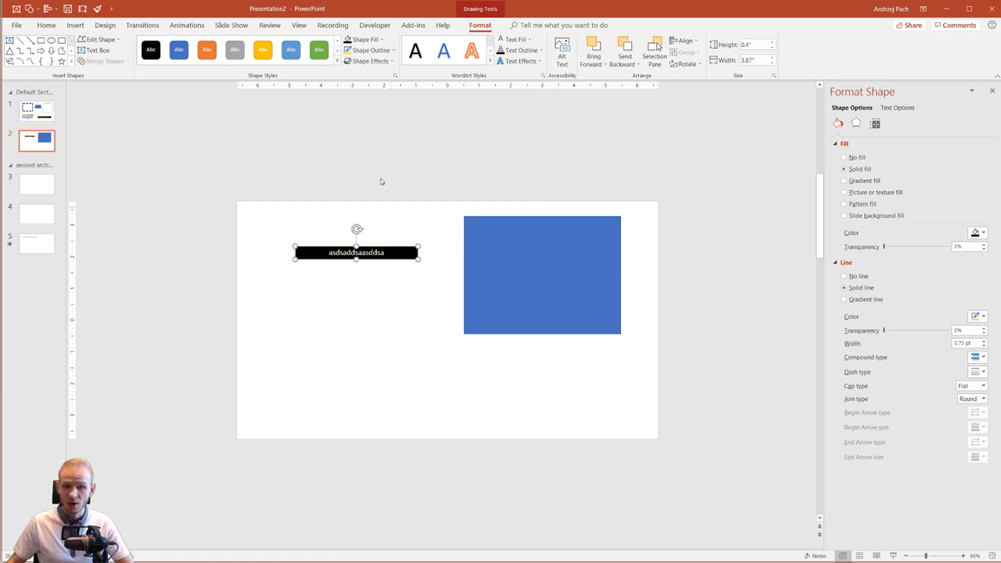
pyautogui.click(381, 39)
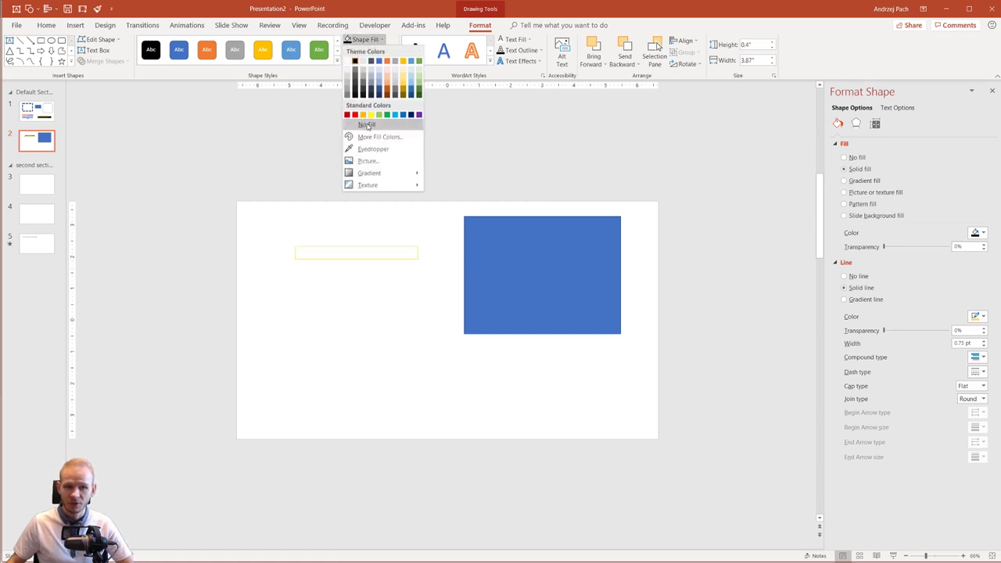
pyautogui.click(367, 126)
pyautogui.click(370, 50)
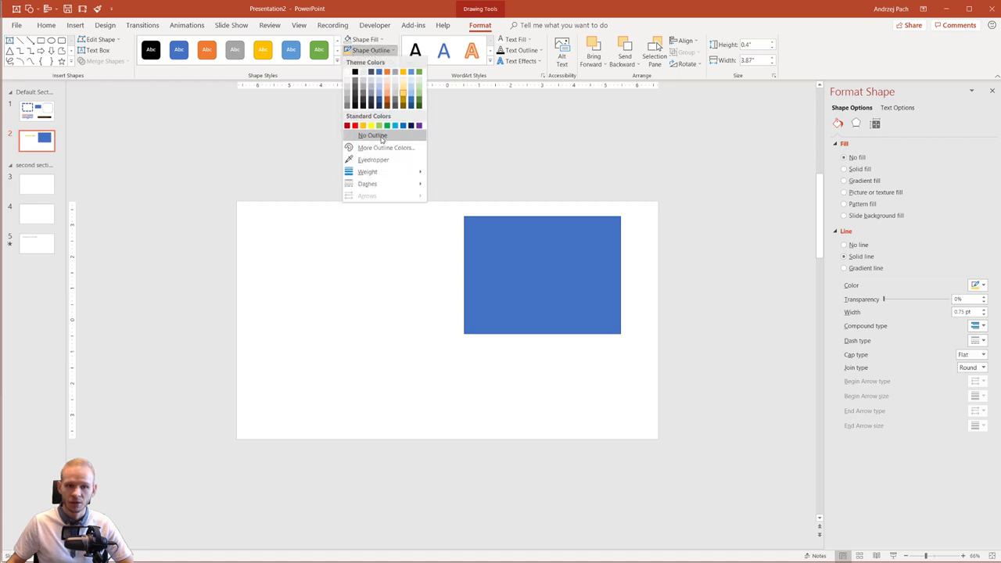
pyautogui.click(381, 136)
# Make the text dark and move the text box onto the rectangle's top
pyautogui.click(515, 39)
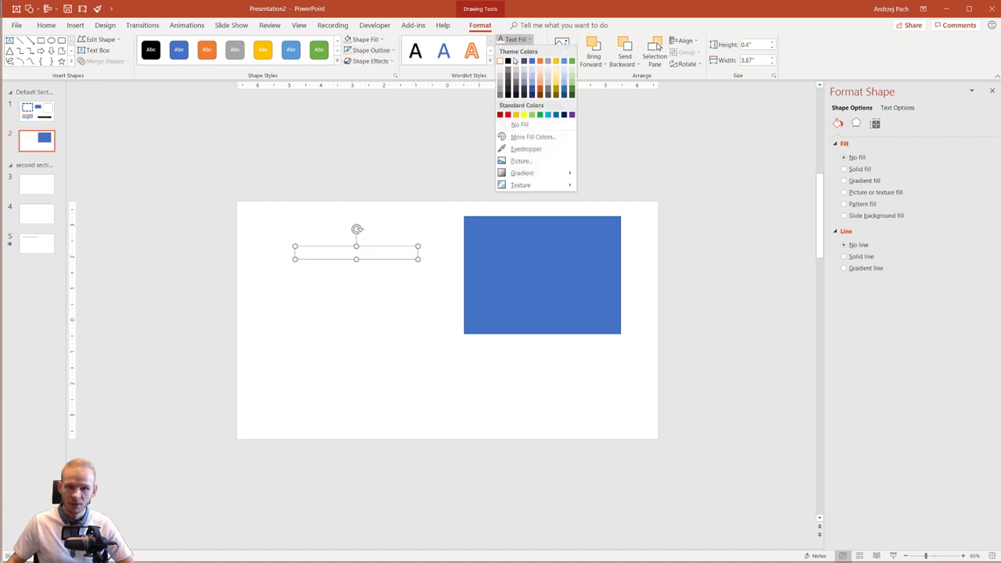
pyautogui.click(515, 60)
pyautogui.moveTo(384, 258); pyautogui.dragTo(561, 257)
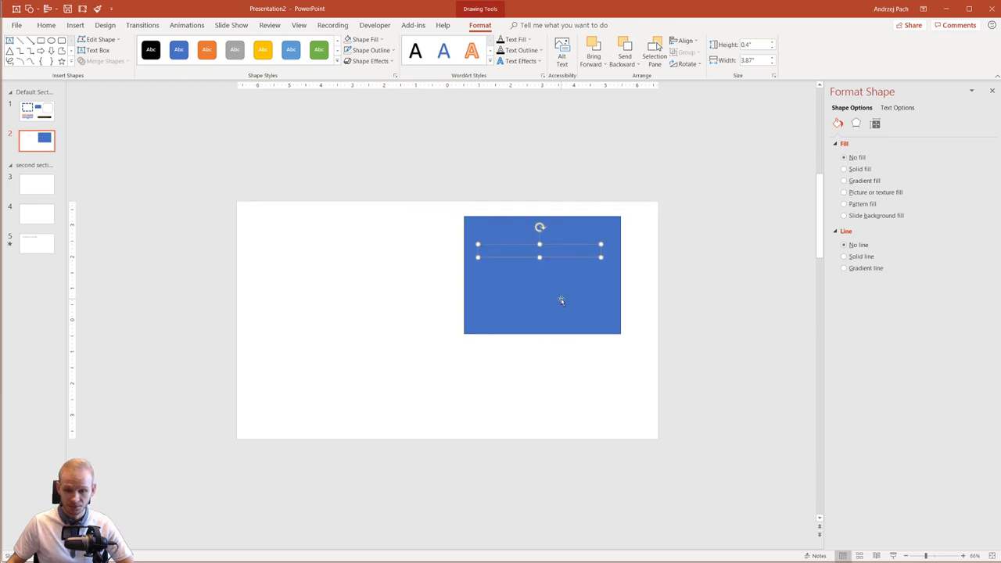
# Send the blue rectangle to back behind the text and nudge it left and down
pyautogui.click(530, 294)
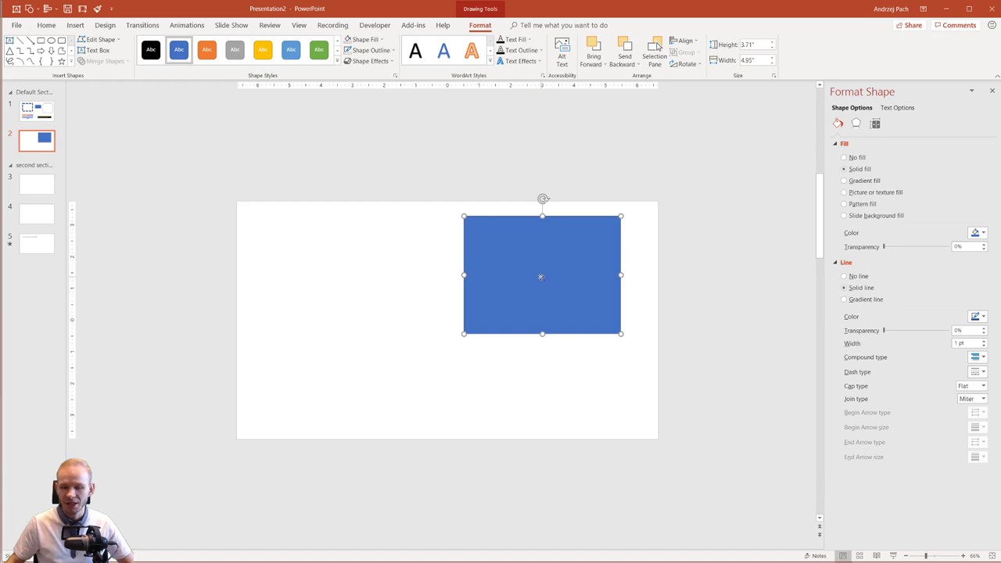
pyautogui.rightClick(541, 277)
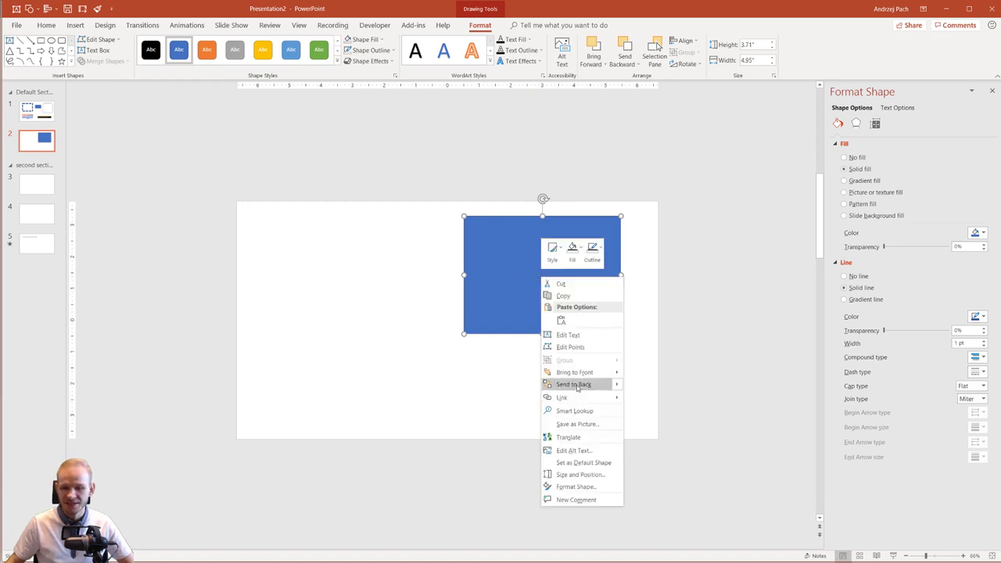
pyautogui.click(577, 386)
pyautogui.moveTo(538, 277)
pyautogui.mouseDown()
pyautogui.moveTo(528, 293)
pyautogui.moveTo(535, 281)
pyautogui.mouseUp()
# Resize the rectangle shorter and wider, to 3.65 inches tall
pyautogui.click(536, 252)
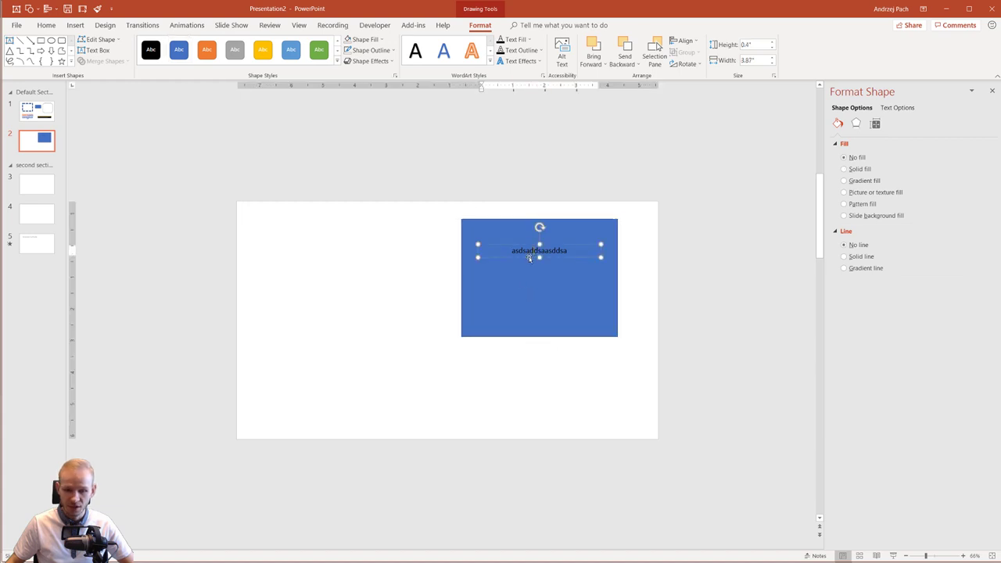
pyautogui.click(540, 336)
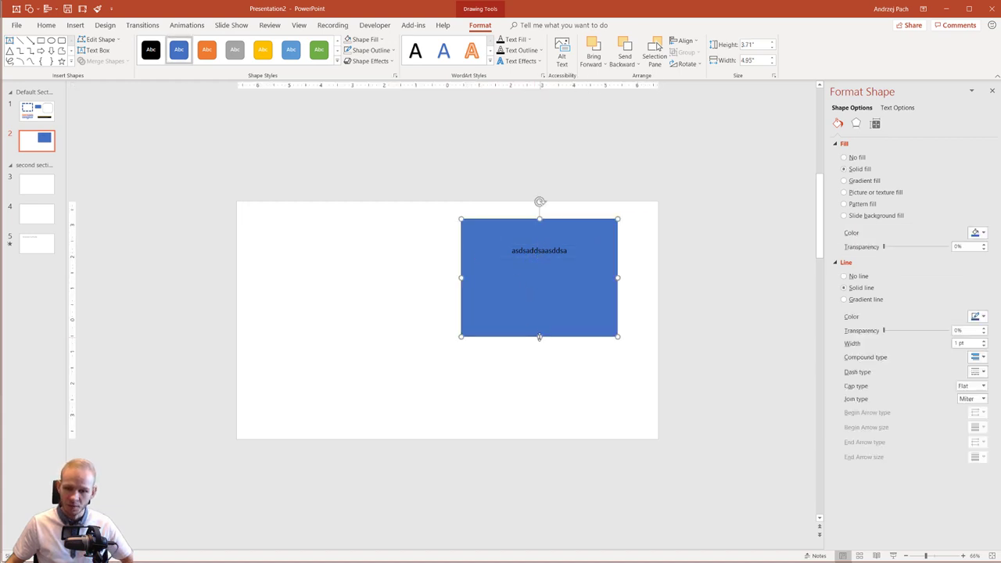
pyautogui.moveTo(540, 336)
pyautogui.mouseDown()
pyautogui.moveTo(548, 112)
pyautogui.moveTo(540, 335)
pyautogui.mouseUp()
pyautogui.moveTo(619, 277); pyautogui.dragTo(635, 273)
# Nudge the blue rectangle right and down under the text, then marquee-select both shapes
pyautogui.click(554, 250)
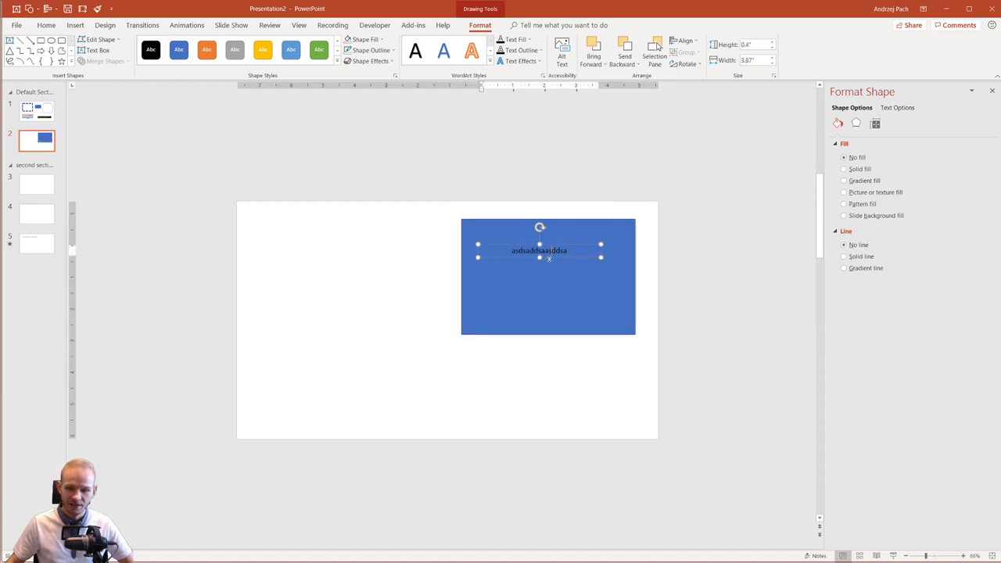
pyautogui.moveTo(549, 258)
pyautogui.mouseDown()
pyautogui.moveTo(520, 315)
pyautogui.moveTo(565, 261)
pyautogui.moveTo(544, 261)
pyautogui.moveTo(585, 317)
pyautogui.moveTo(550, 261)
pyautogui.moveTo(593, 297)
pyautogui.moveTo(547, 289)
pyautogui.moveTo(571, 253)
pyautogui.moveTo(534, 249)
pyautogui.mouseUp()
pyautogui.click(543, 261)
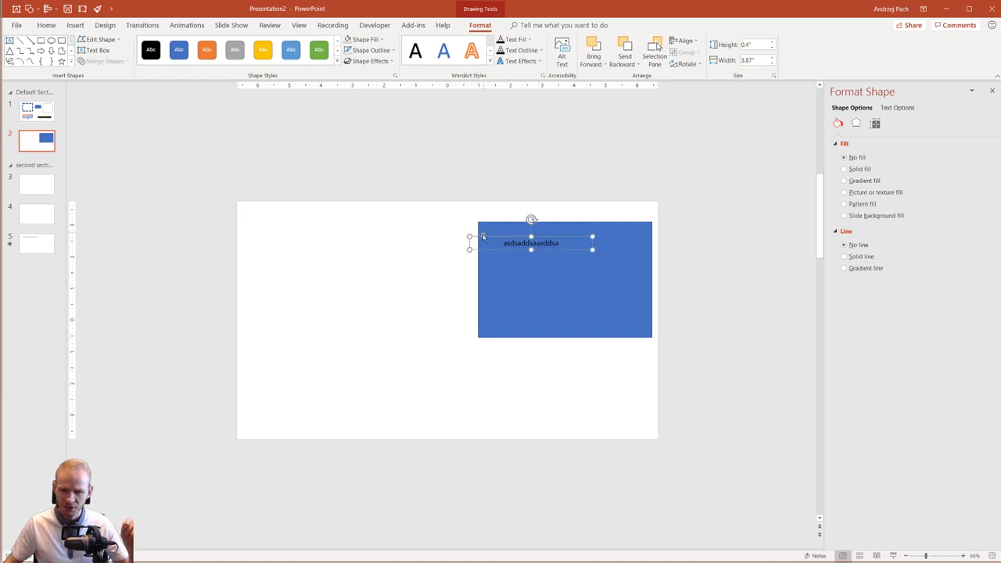
pyautogui.click(490, 229)
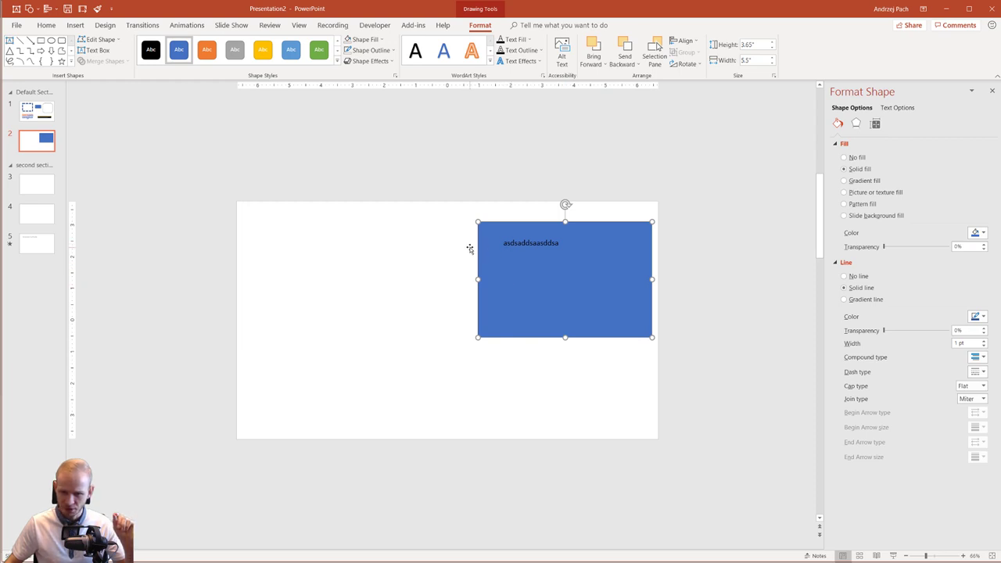
pyautogui.click(469, 249)
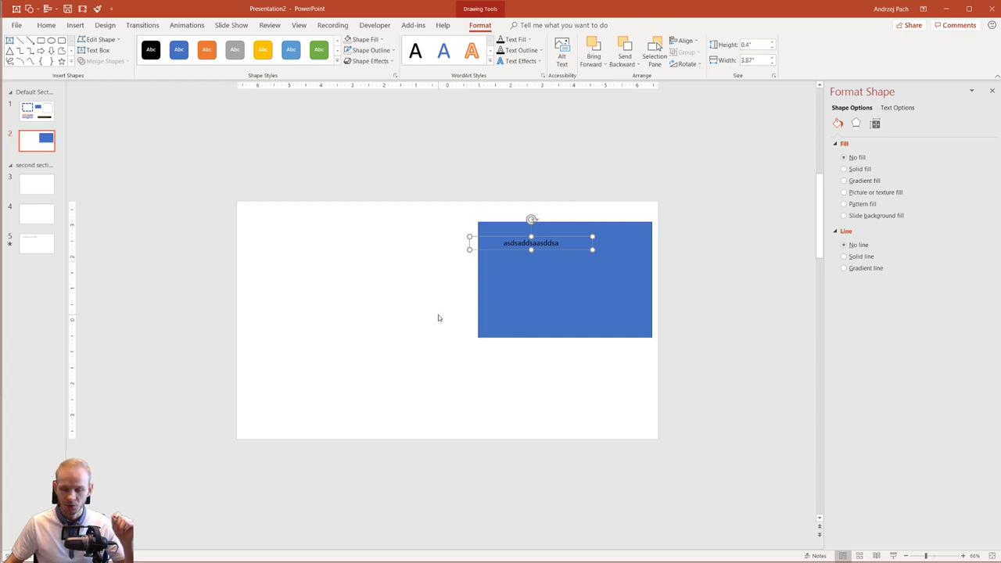
pyautogui.click(503, 286)
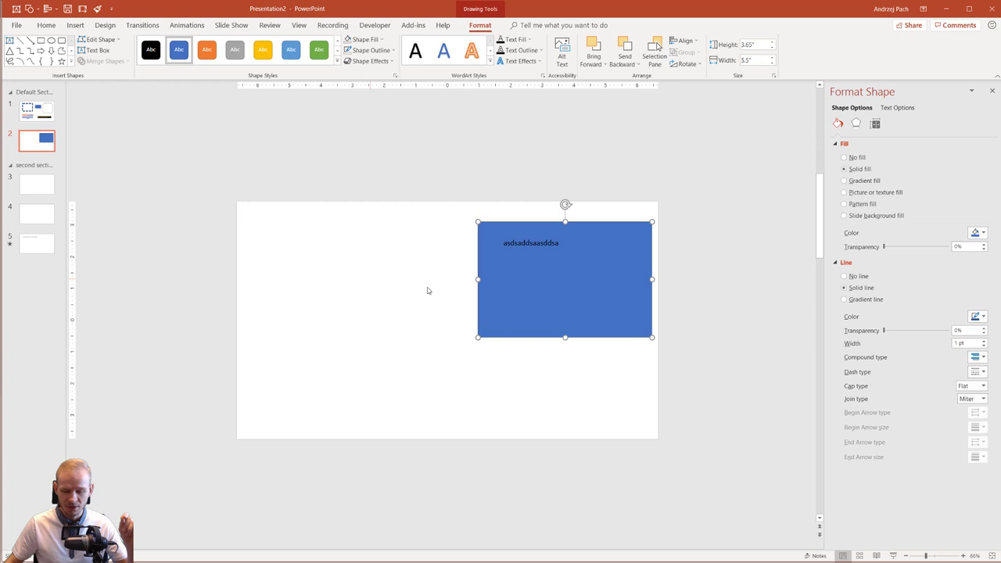
pyautogui.click(436, 248)
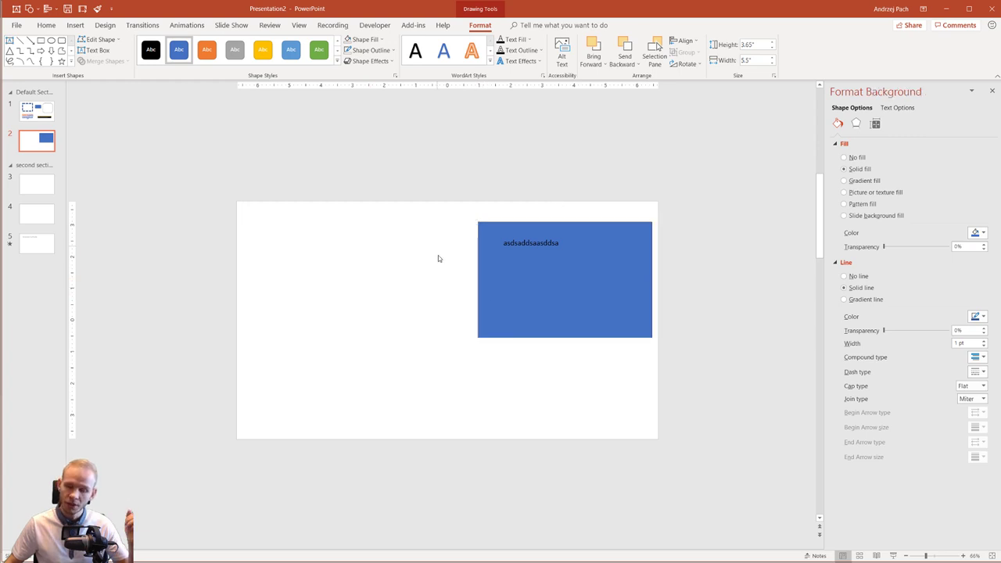
pyautogui.moveTo(398, 172); pyautogui.dragTo(746, 409)
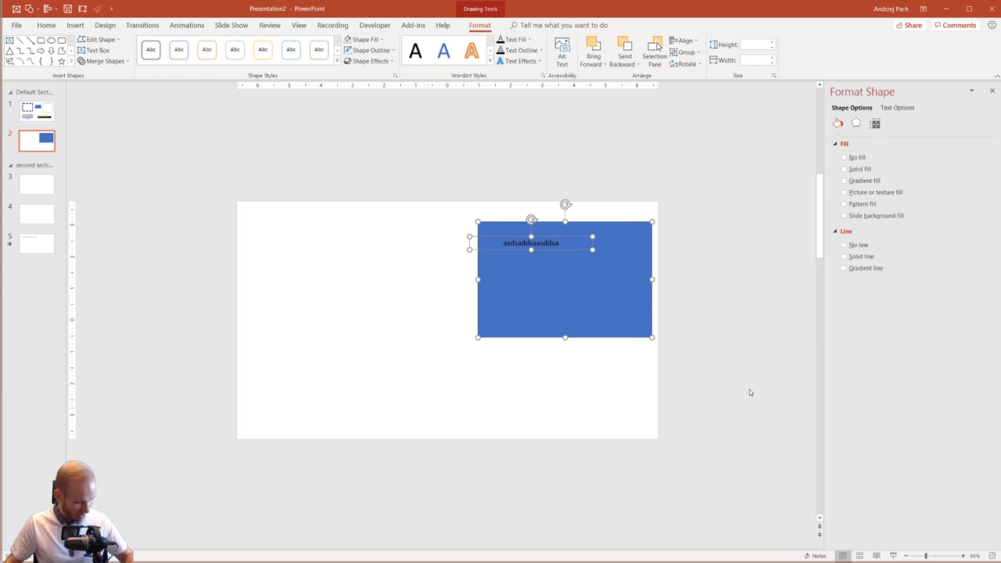
# Try grouping with Ctrl+G, then ungroup and deselect the shapes
pyautogui.hotkey('ctrl', 'g')
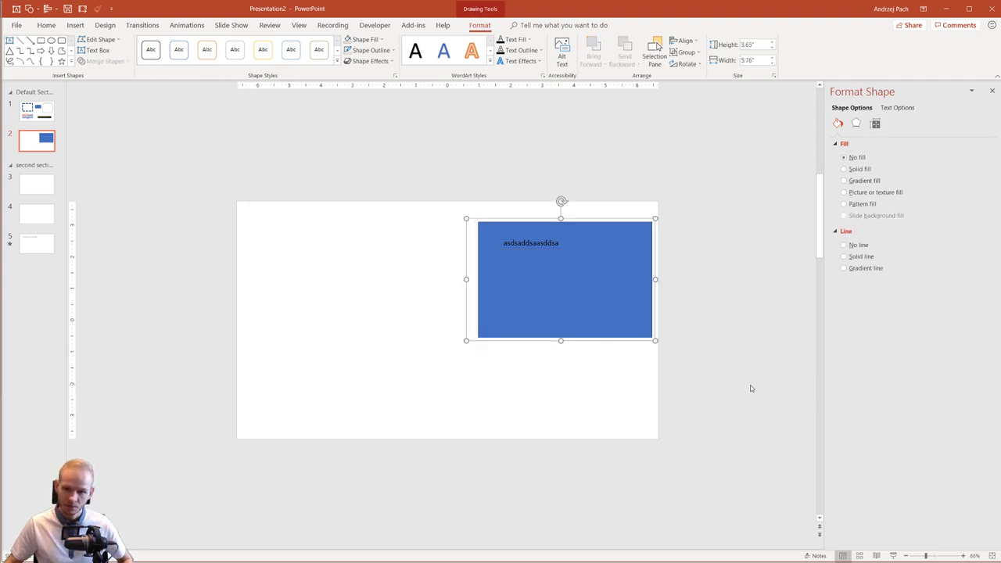
pyautogui.hotkey('ctrl', 'shift', 'g')
pyautogui.rightClick(512, 245)
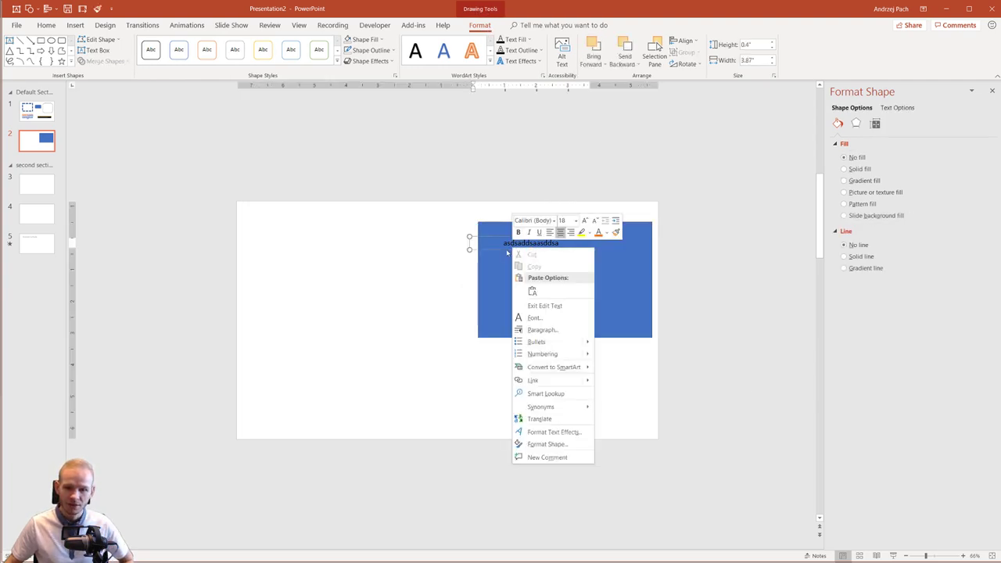
pyautogui.click(809, 396)
# Select the rectangle and text box and group them via the right-click Group command
pyautogui.moveTo(431, 192); pyautogui.dragTo(738, 391)
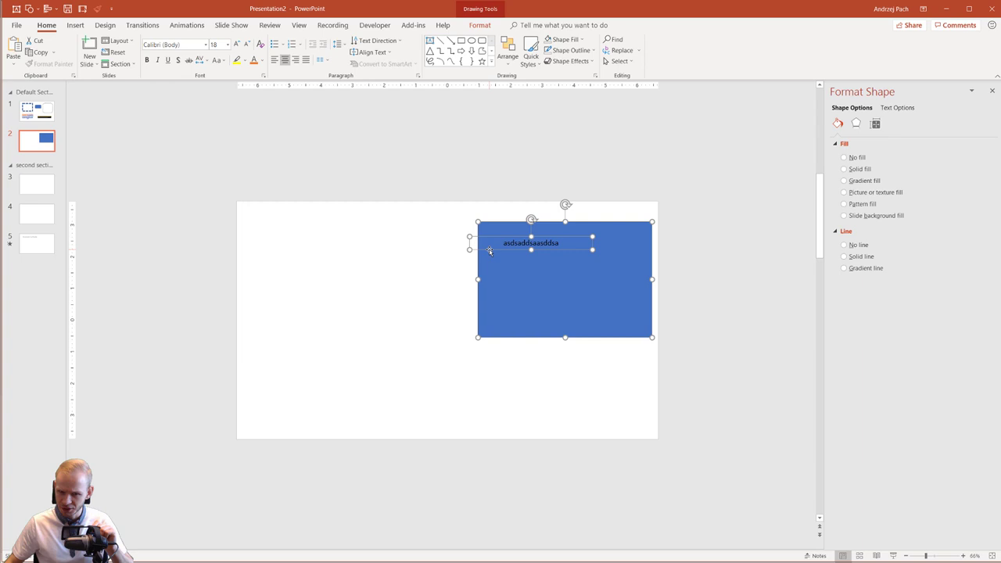
pyautogui.rightClick(490, 251)
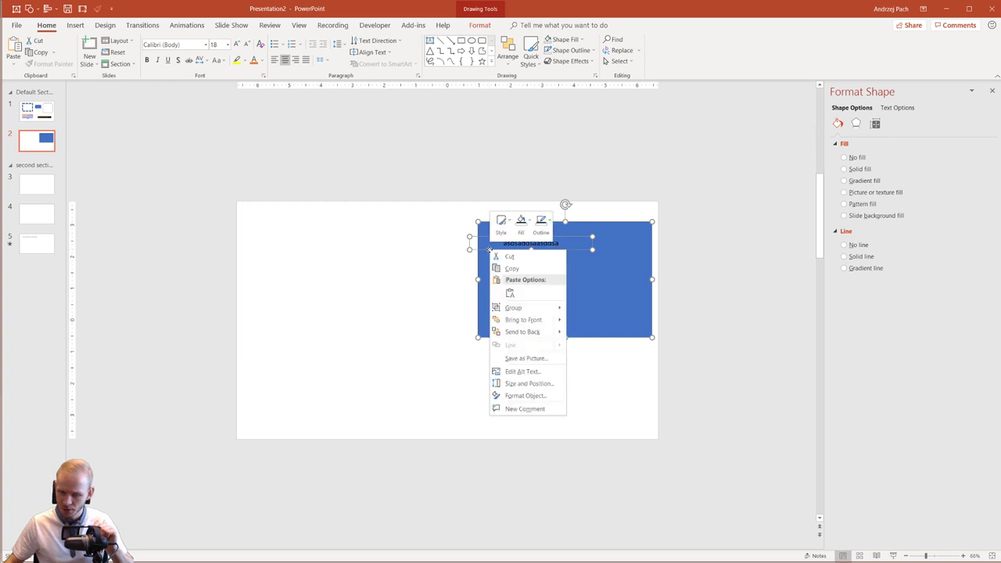
pyautogui.moveTo(544, 308)
pyautogui.click(582, 310)
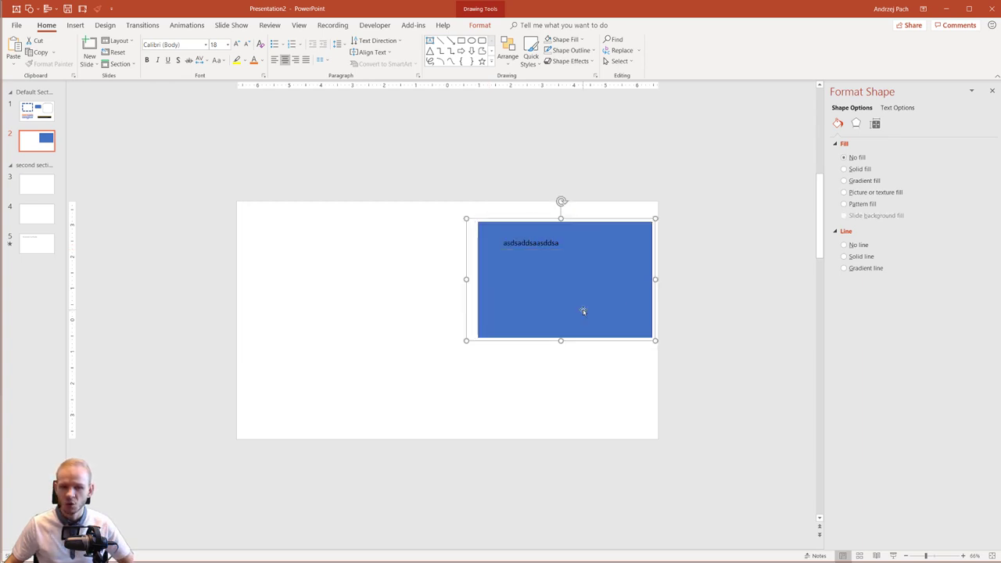
# Move the group to the slide's left side and lower the rectangle's top edge slightly
pyautogui.moveTo(537, 332); pyautogui.dragTo(310, 321)
pyautogui.click(393, 385)
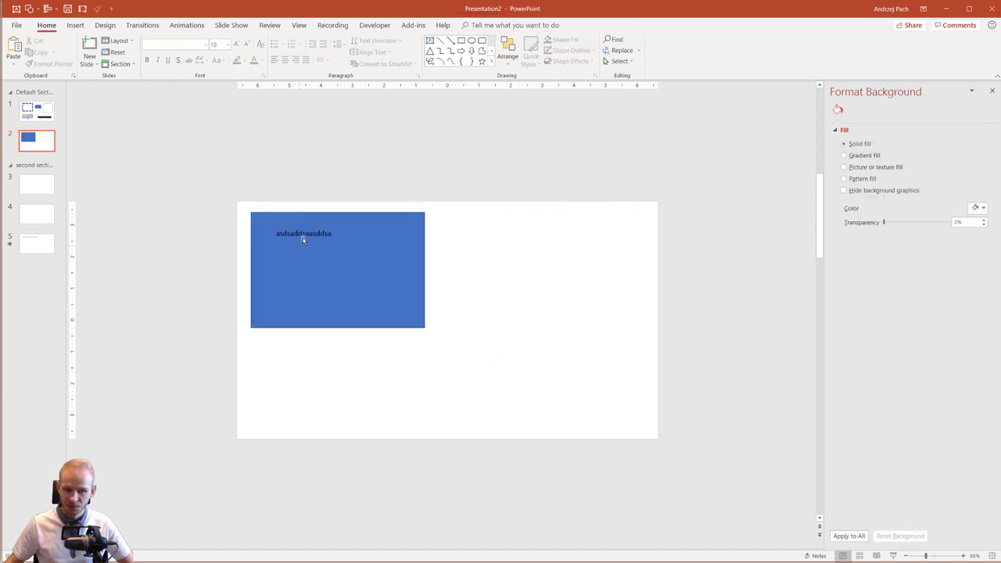
pyautogui.click(373, 304)
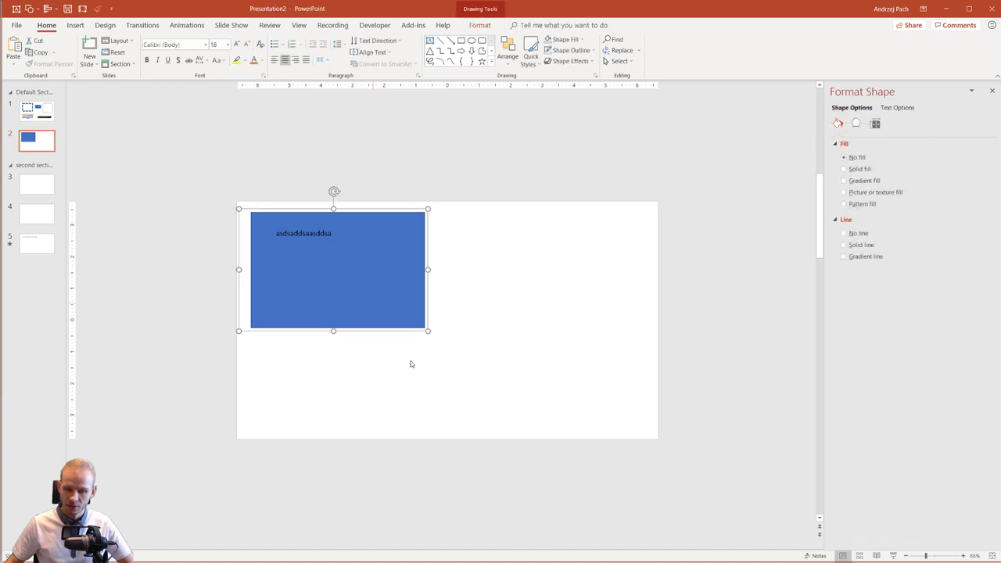
pyautogui.click(342, 286)
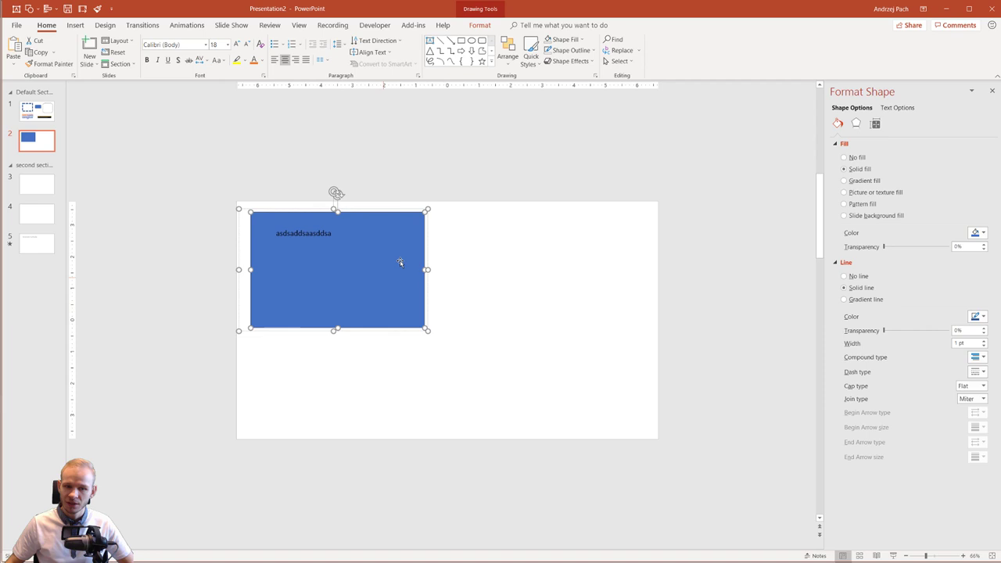
pyautogui.moveTo(337, 221); pyautogui.dragTo(348, 223)
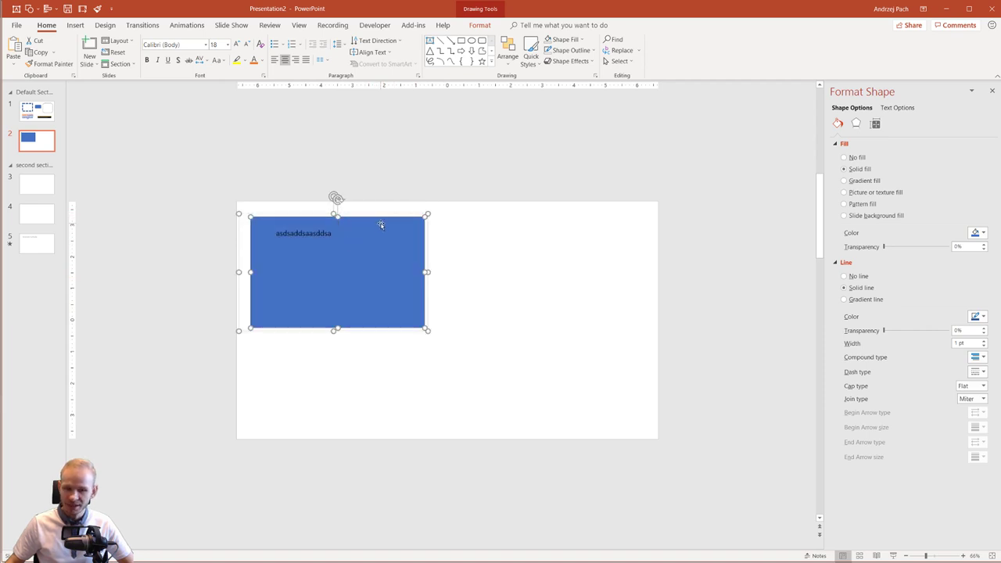
# Replace the text box's placeholder text with 'It worked!!!!!'
pyautogui.click(296, 232)
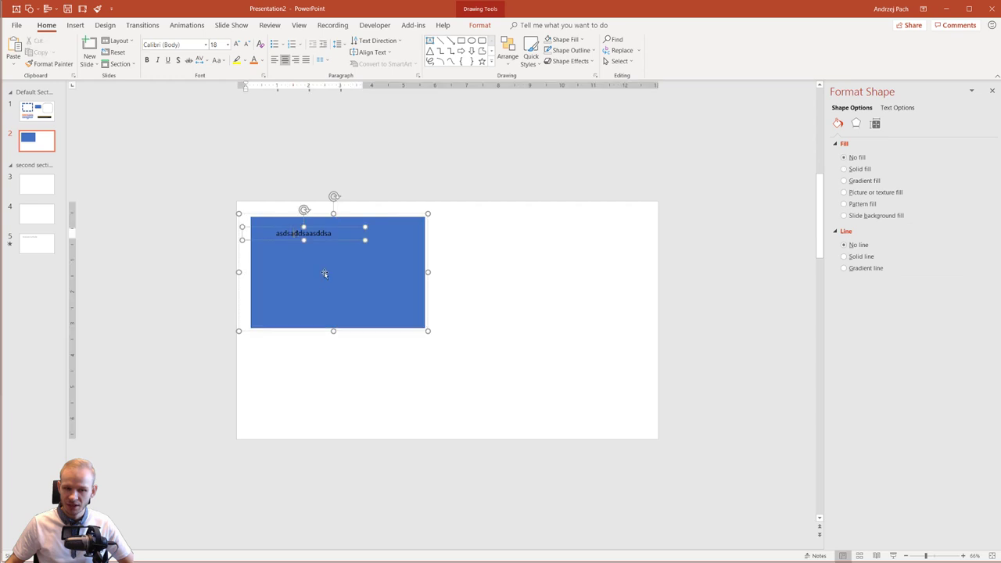
pyautogui.hotkey('ctrl', 'a')
pyautogui.press('Delete')
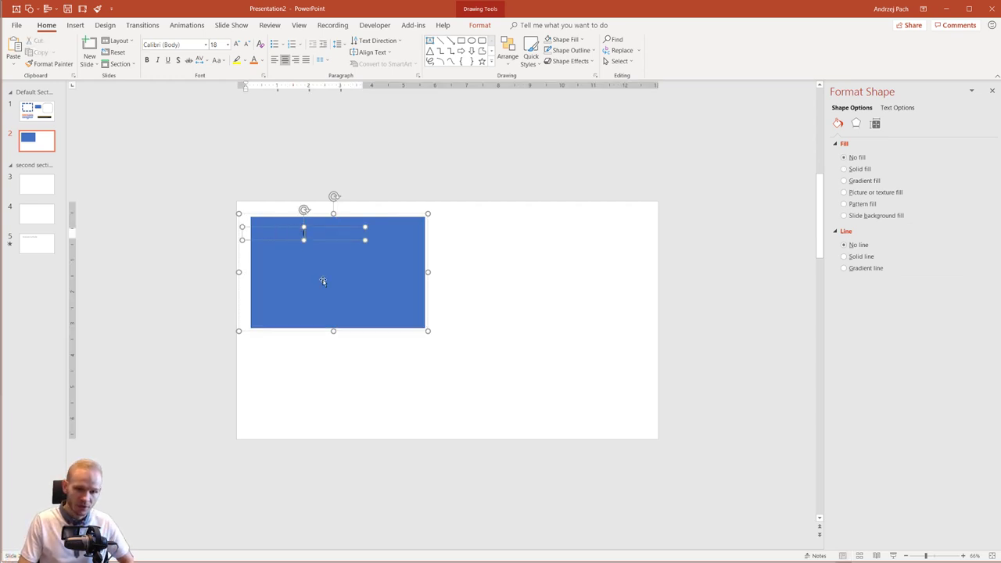
pyautogui.write('It works')
pyautogui.write('d!!!!!')
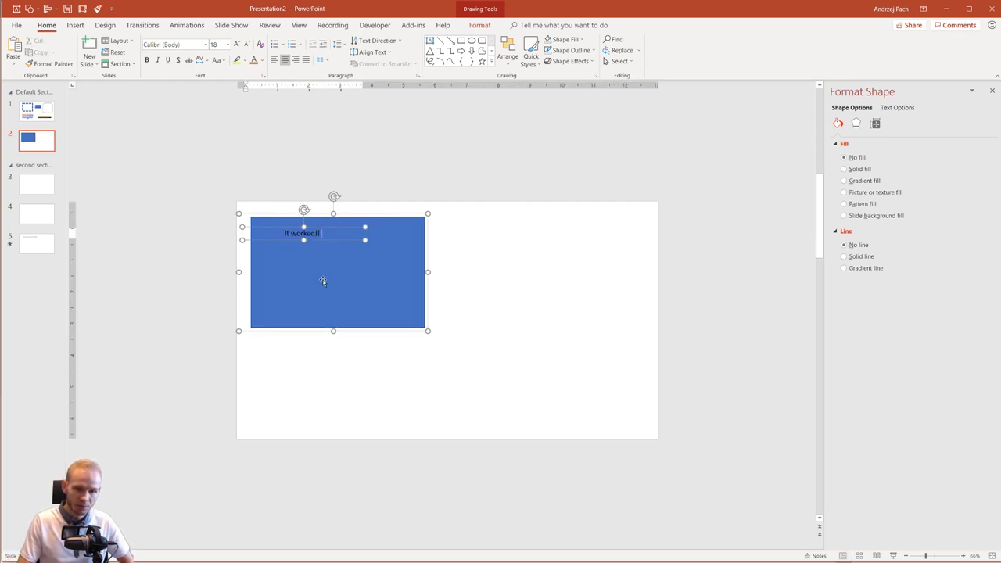
pyautogui.hotkey('ctrl', 'a')
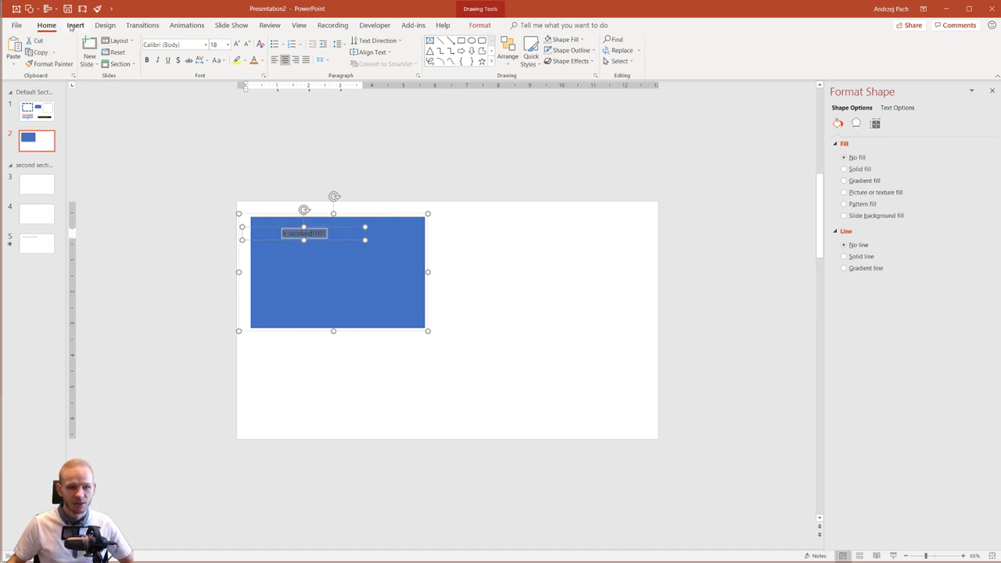
# Colour the It worked!!!!! text white
pyautogui.click(486, 9)
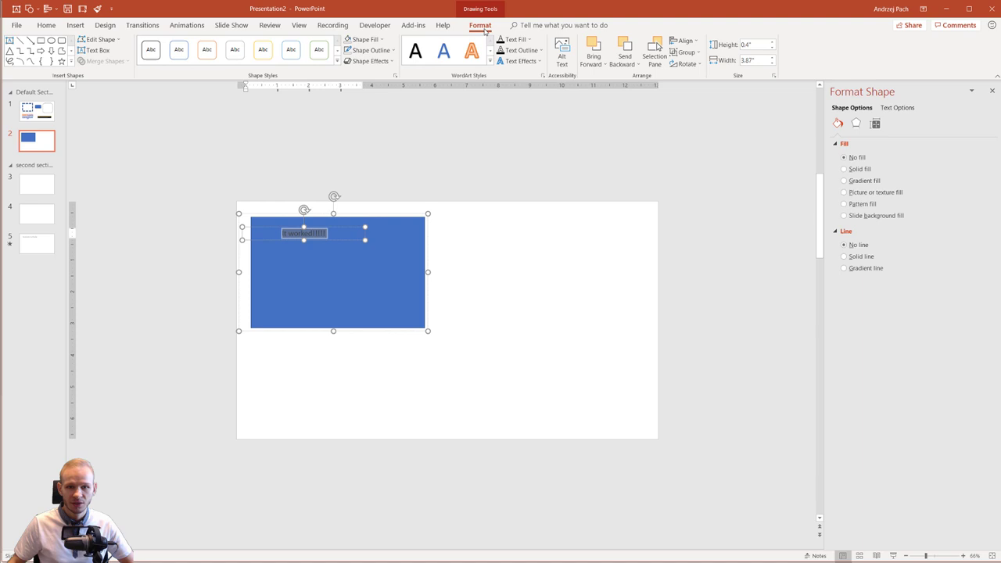
pyautogui.click(523, 40)
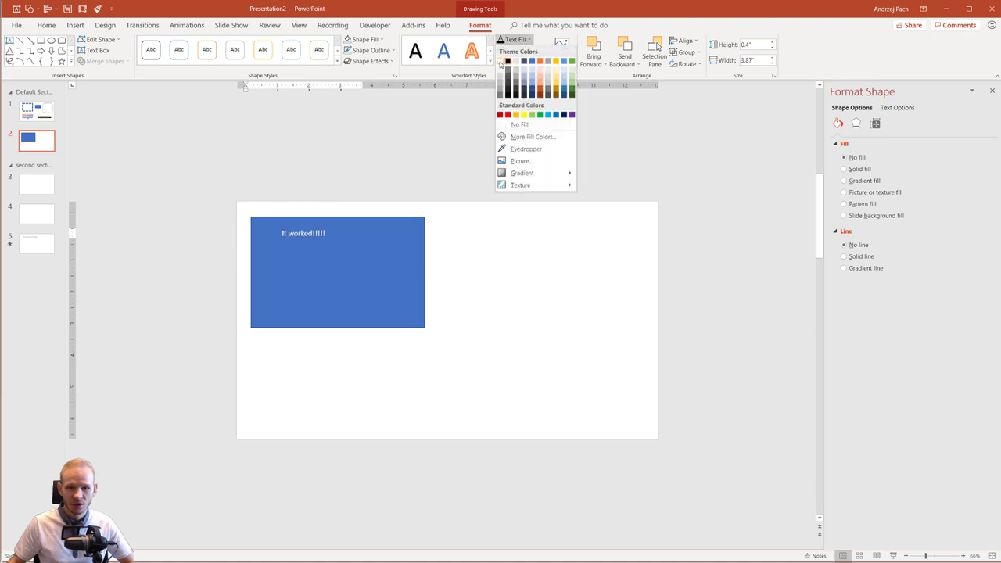
pyautogui.click(509, 61)
# Enlarge the It worked!!!!! text to 48 pt and centre it in the blue rectangle
pyautogui.hotkey('ctrl', 'shift', '.')
pyautogui.hotkey('ctrl', 'shift', '.')
pyautogui.hotkey('ctrl', 'shift', '.')
pyautogui.hotkey('ctrl', 'shift', '.')
pyautogui.hotkey('ctrl', 'shift', '.')
pyautogui.hotkey('ctrl', 'shift', '.')
pyautogui.hotkey('ctrl', 'shift', '.')
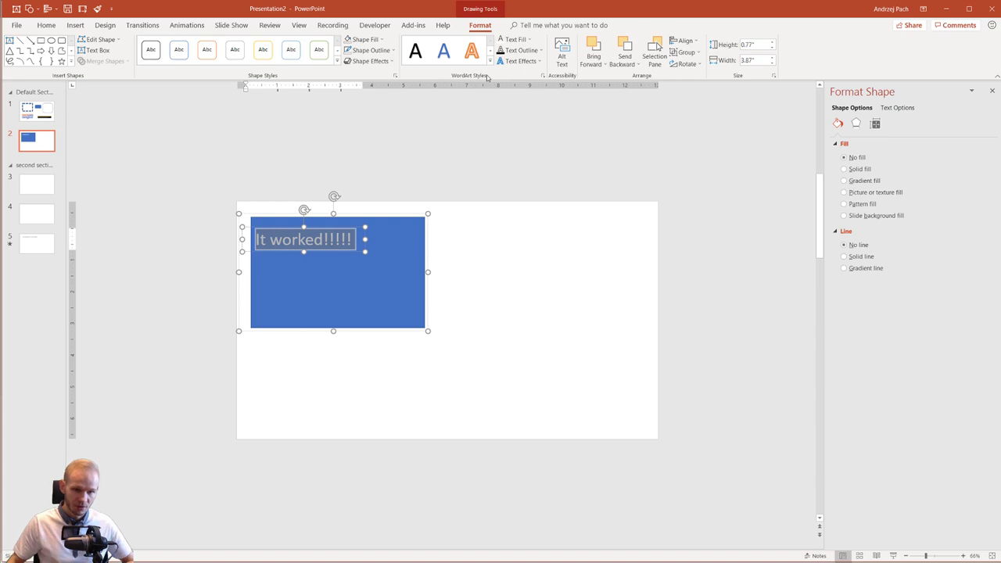
pyautogui.click(47, 25)
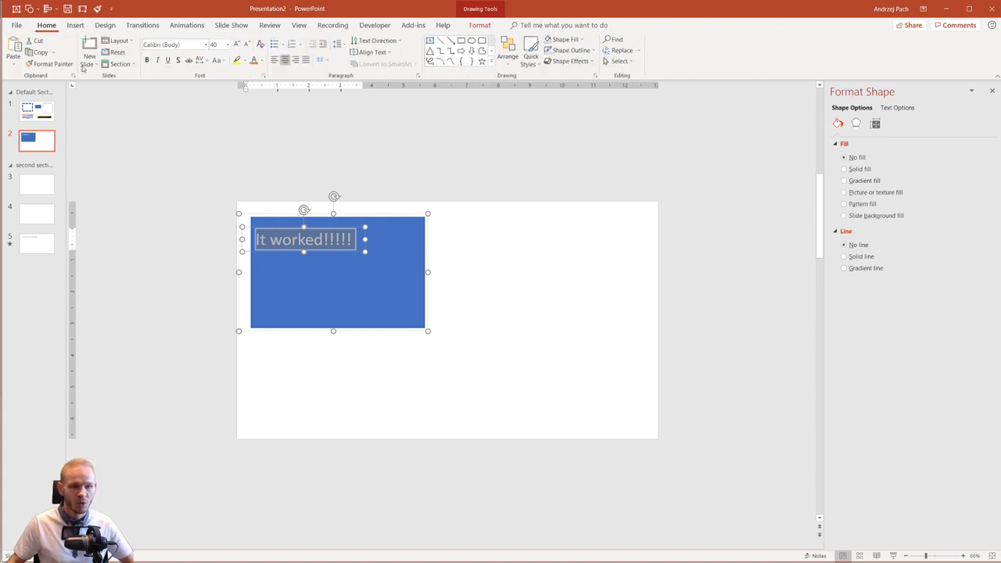
pyautogui.click(237, 44)
pyautogui.click(237, 45)
pyautogui.click(237, 44)
pyautogui.click(237, 44)
pyautogui.click(237, 44)
pyautogui.click(237, 45)
pyautogui.click(237, 44)
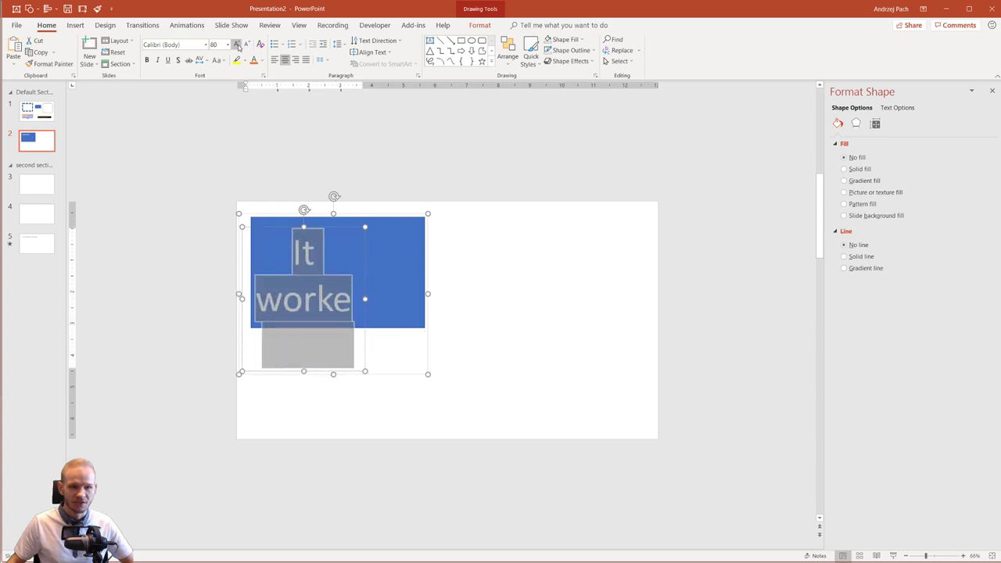
pyautogui.hotkey('ctrl', 'z')
pyautogui.hotkey('ctrl', 'z')
pyautogui.hotkey('ctrl', 'z')
pyautogui.hotkey('ctrl', 'z')
pyautogui.hotkey('ctrl', 'z')
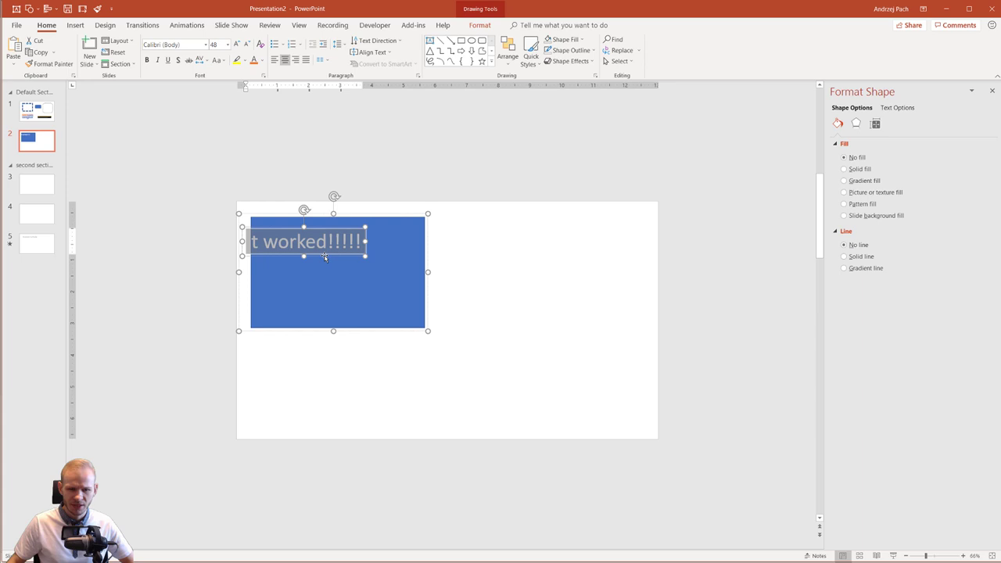
pyautogui.moveTo(324, 258); pyautogui.dragTo(362, 281)
pyautogui.click(491, 358)
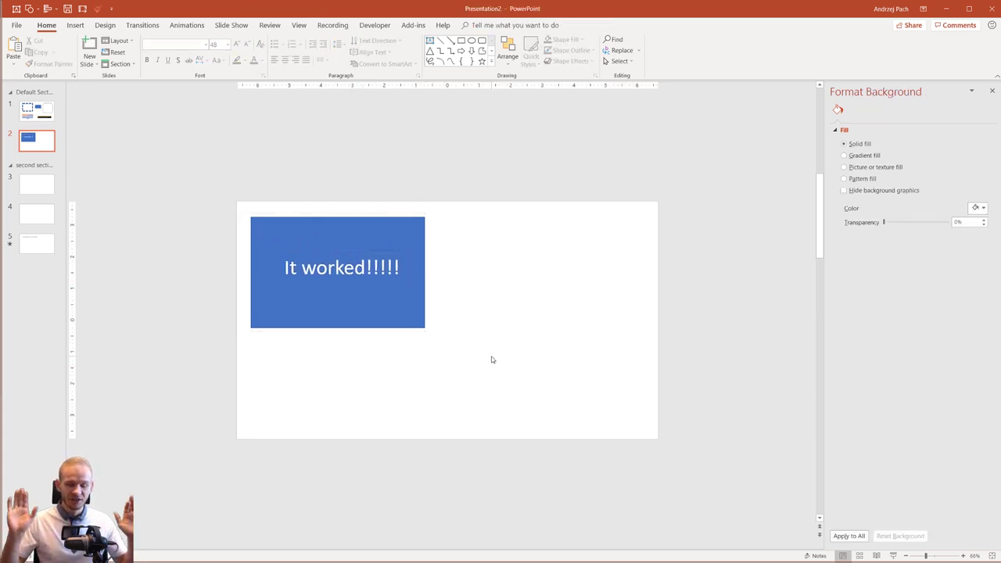
# Move the It worked!!!!! text box to the rectangle's top-left and reposition the rectangle slightly
pyautogui.click(419, 324)
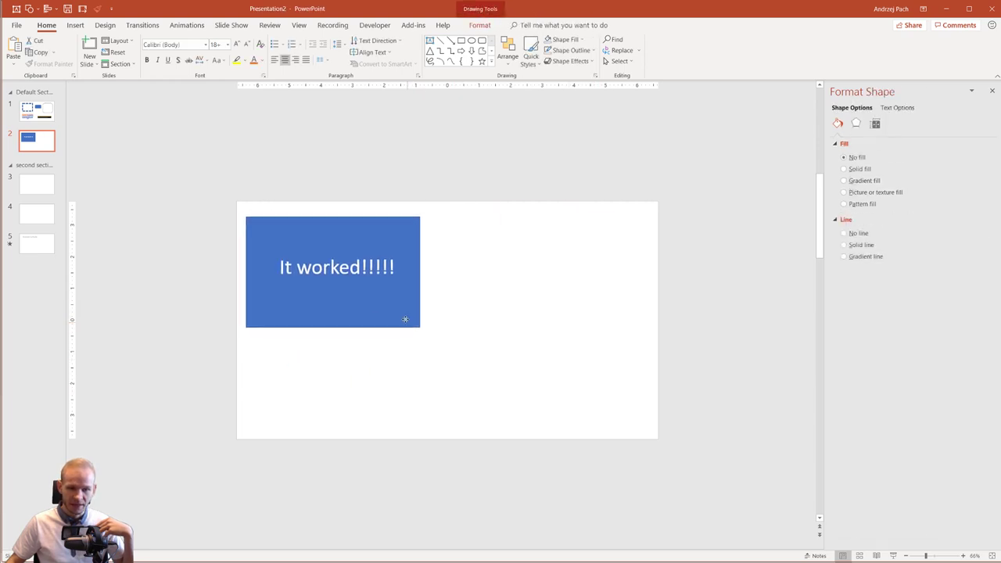
pyautogui.moveTo(405, 319); pyautogui.dragTo(404, 316)
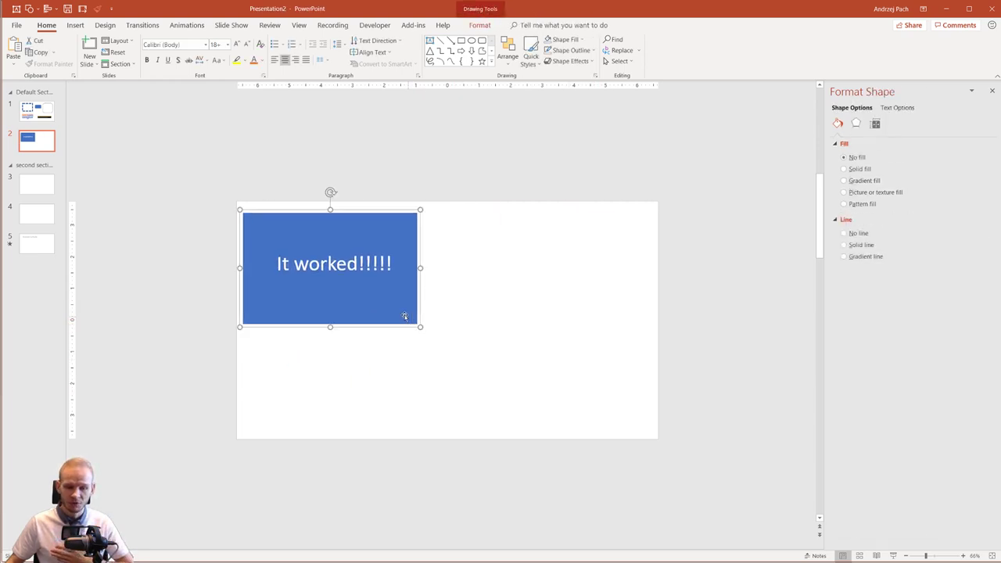
pyautogui.click(329, 268)
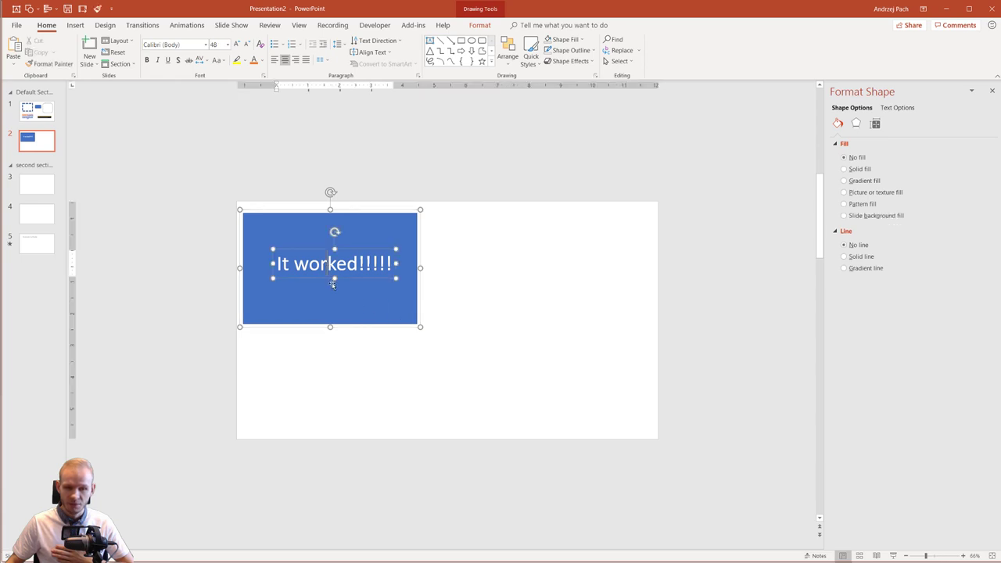
pyautogui.moveTo(326, 279); pyautogui.dragTo(302, 242)
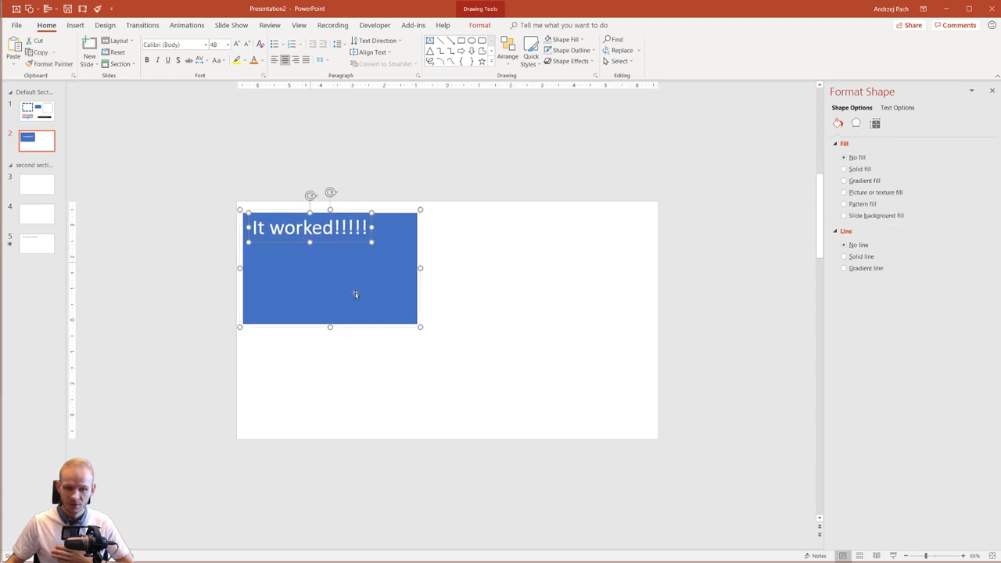
pyautogui.click(373, 294)
pyautogui.moveTo(362, 297); pyautogui.dragTo(331, 280)
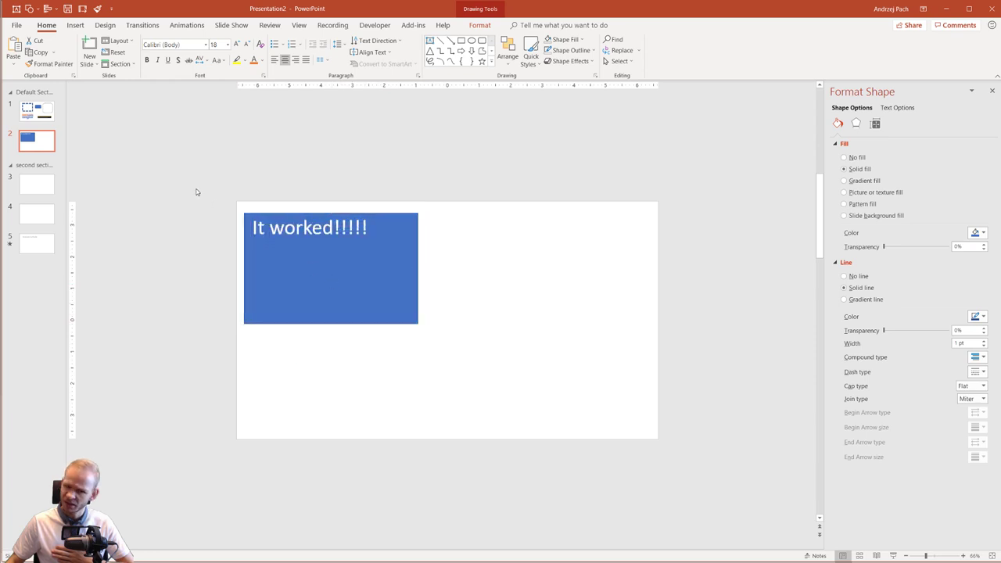
pyautogui.click(508, 368)
pyautogui.press('Tab')
pyautogui.press('Escape')
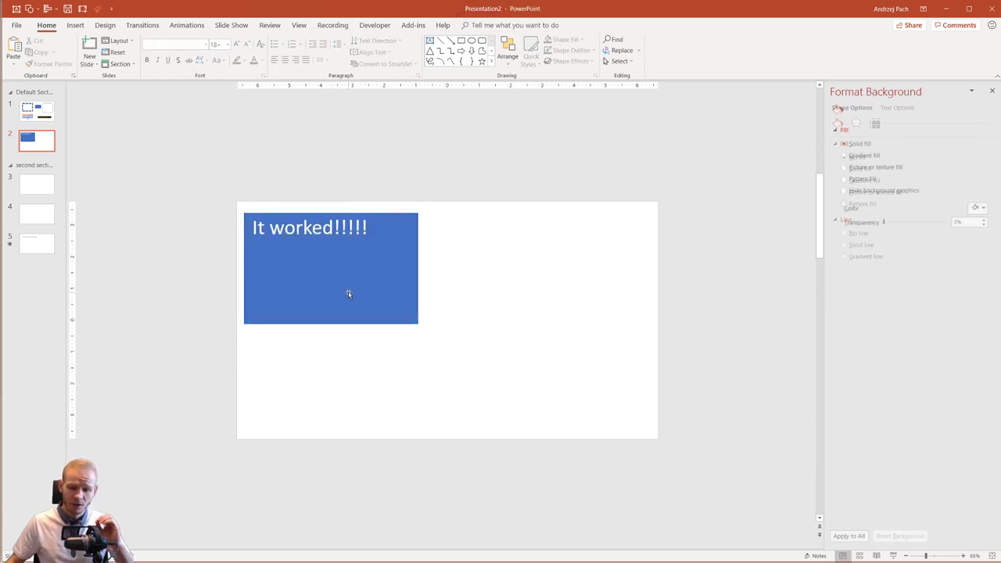
# Make the blue rectangle wider and shorter and raise it to the slide's top edge
pyautogui.click(351, 290)
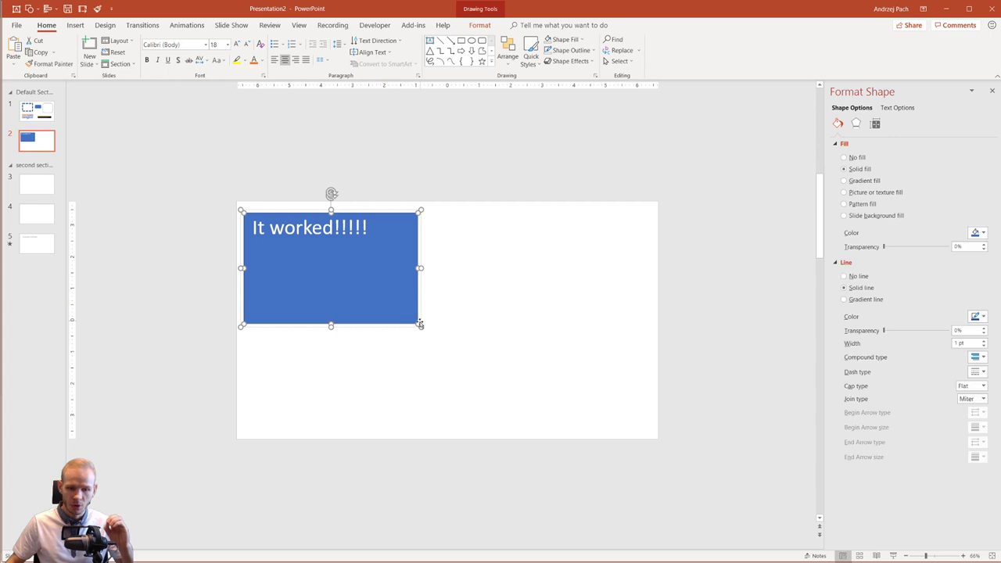
pyautogui.moveTo(420, 324); pyautogui.dragTo(493, 276)
pyautogui.moveTo(334, 239)
pyautogui.mouseDown()
pyautogui.moveTo(360, 258)
pyautogui.moveTo(325, 233)
pyautogui.moveTo(335, 237)
pyautogui.mouseUp()
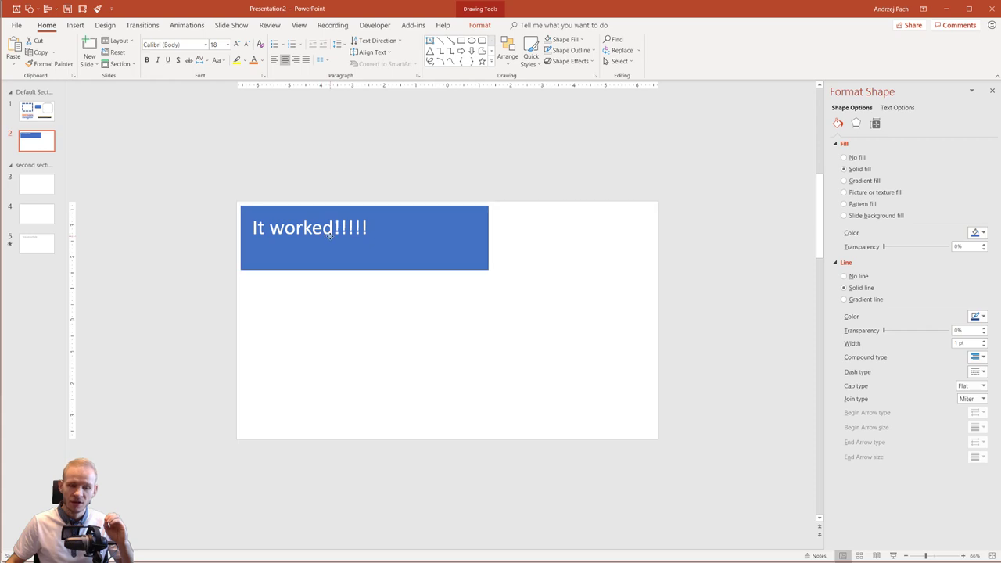
pyautogui.click(337, 333)
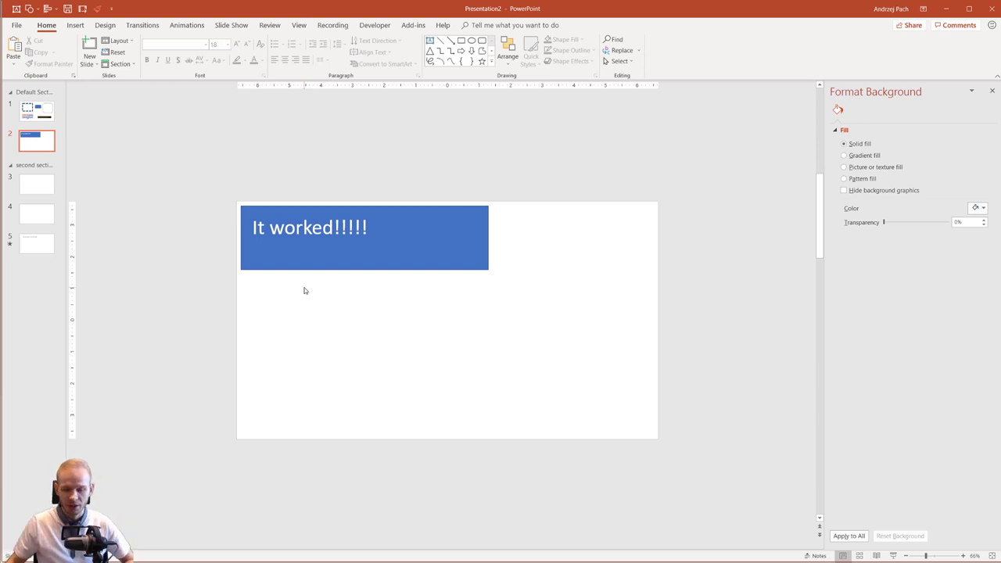
# Shift the grouped box down-right to the slide's middle and centre the It worked!!!!! text within it
pyautogui.moveTo(170, 177); pyautogui.dragTo(573, 329)
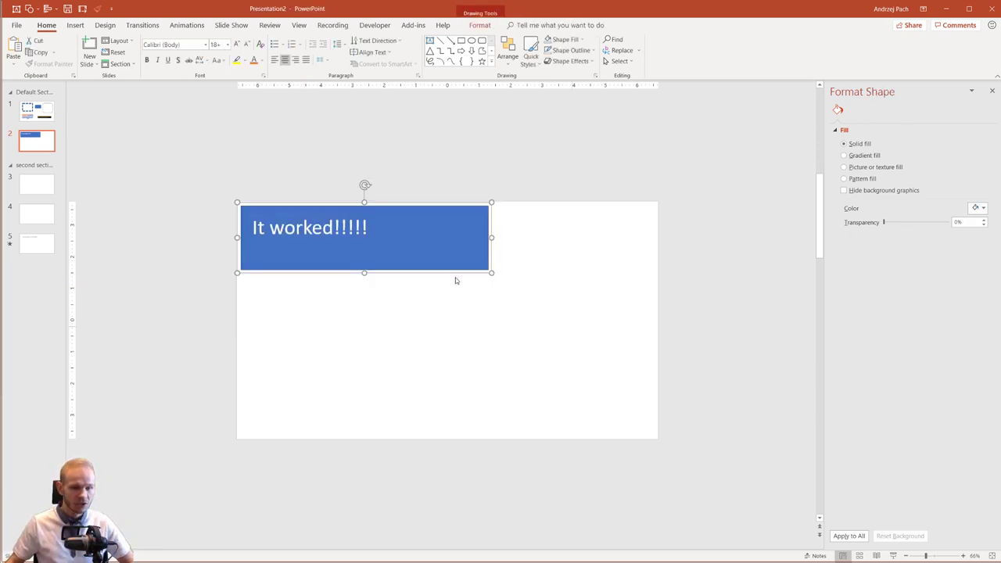
pyautogui.moveTo(406, 252); pyautogui.dragTo(482, 327)
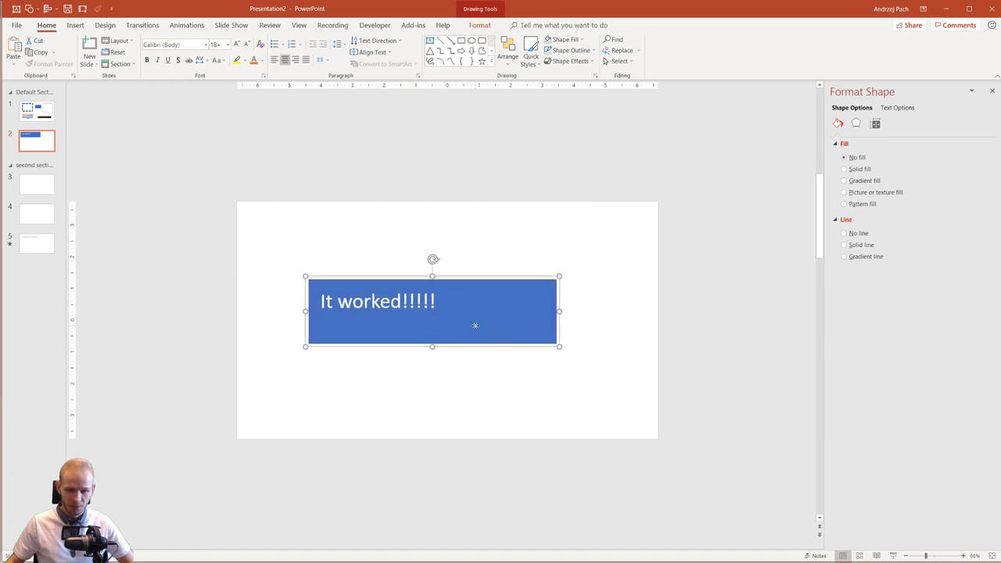
pyautogui.click(434, 380)
pyautogui.click(404, 303)
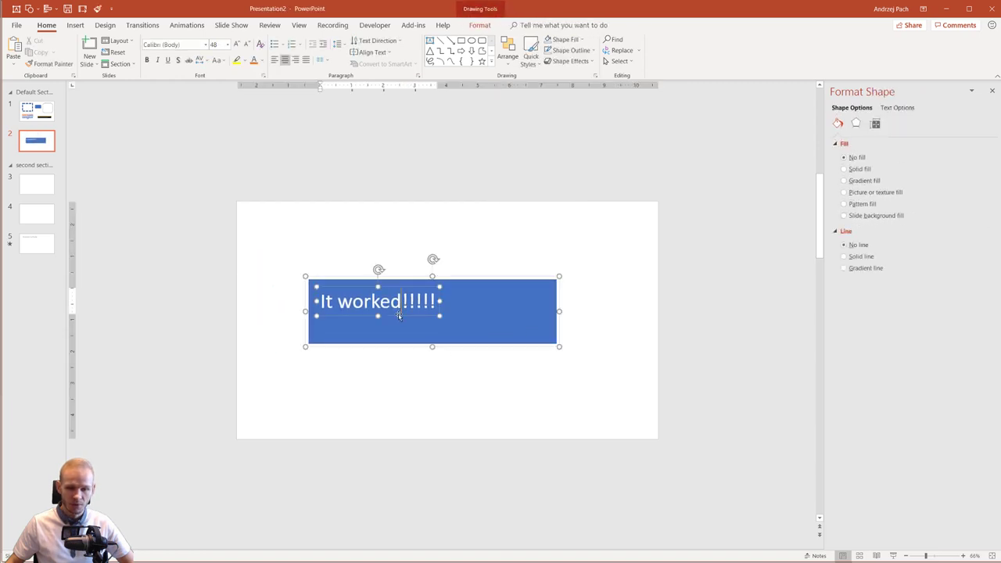
pyautogui.moveTo(399, 315); pyautogui.dragTo(464, 329)
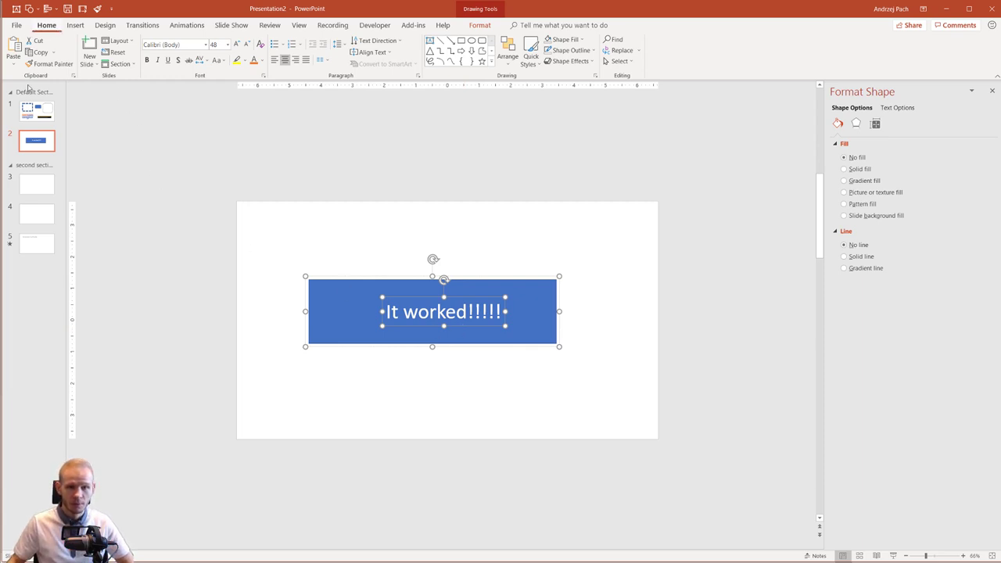
# Open the Selection Pane and fine-tune the text box position inside the rectangle
pyautogui.click(621, 62)
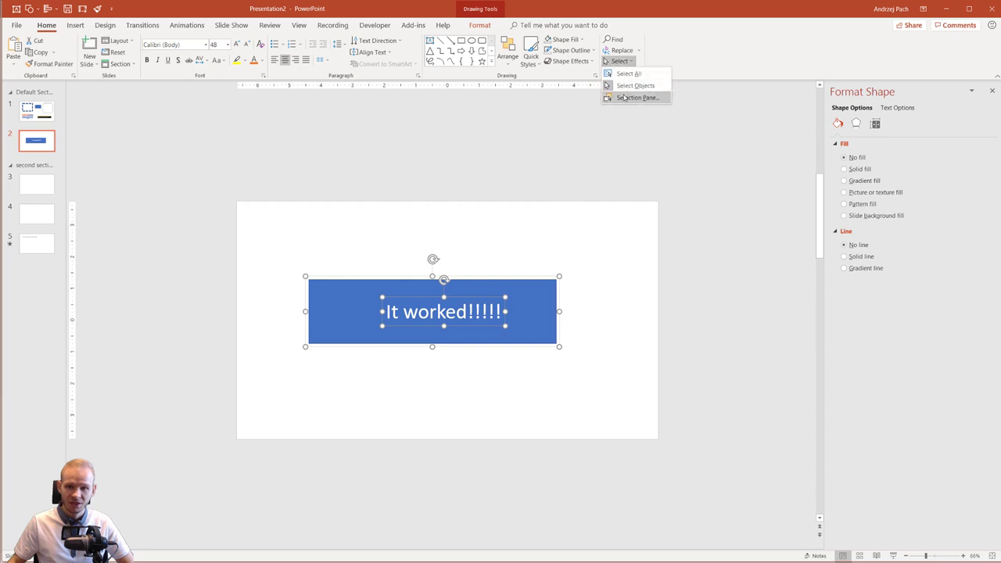
pyautogui.click(625, 97)
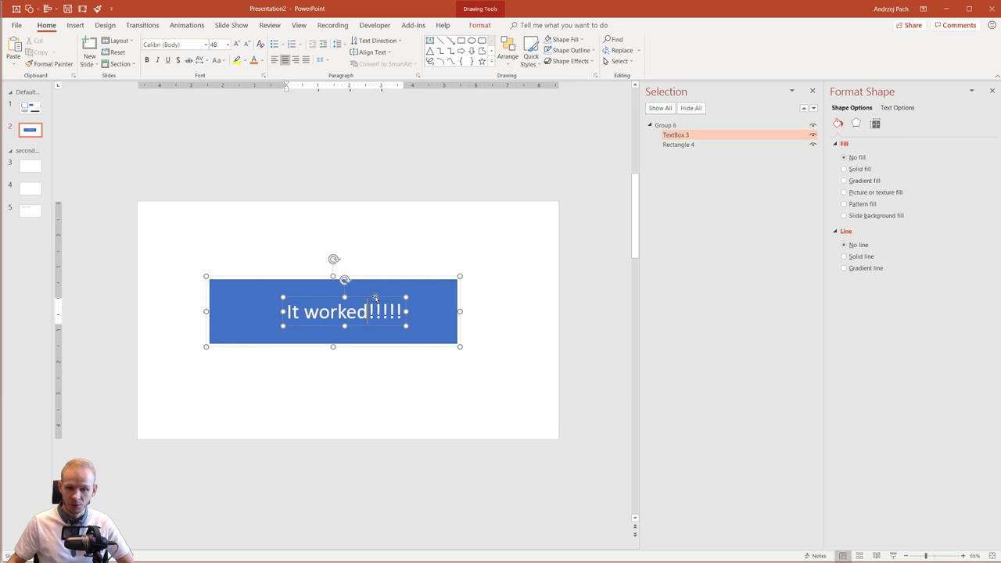
pyautogui.moveTo(376, 300); pyautogui.dragTo(367, 294)
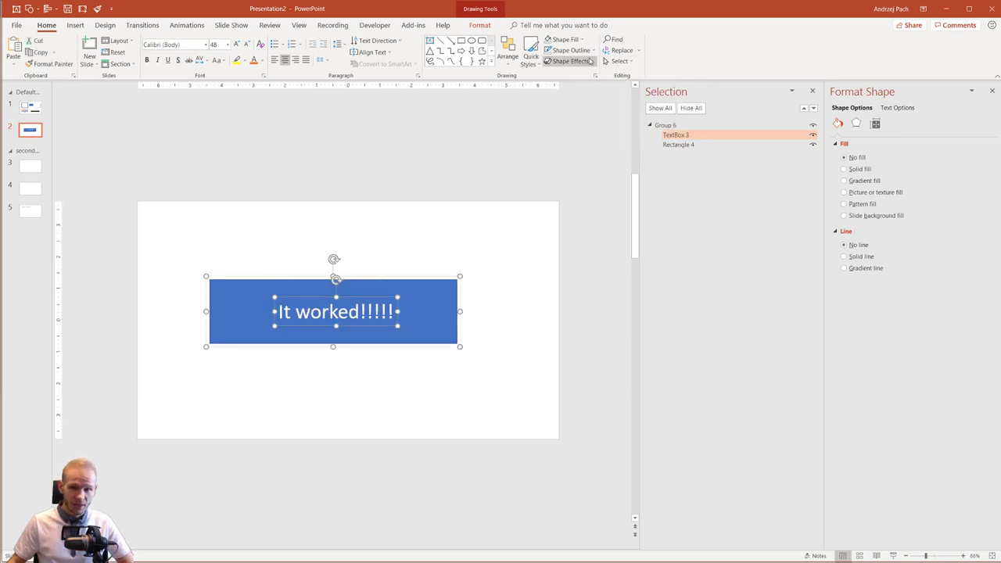
# Select Rectangle 4, TextBox 3 and Group 6 in turn from the Selection Pane list
pyautogui.keyDown('ctrl'); pyautogui.click(689, 146); pyautogui.keyUp('ctrl')
pyautogui.click(689, 145)
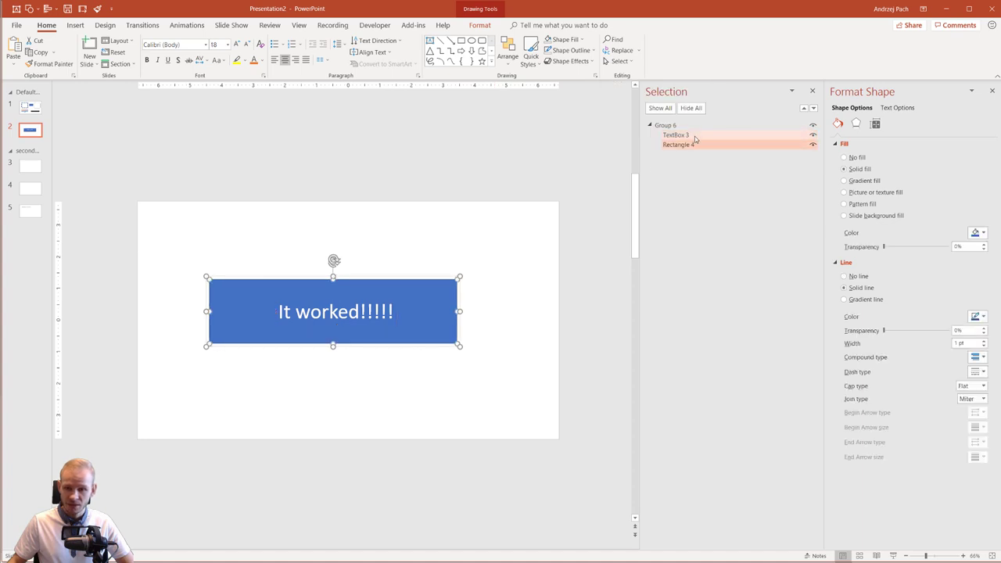
pyautogui.click(678, 135)
pyautogui.click(676, 125)
pyautogui.click(679, 134)
pyautogui.click(690, 145)
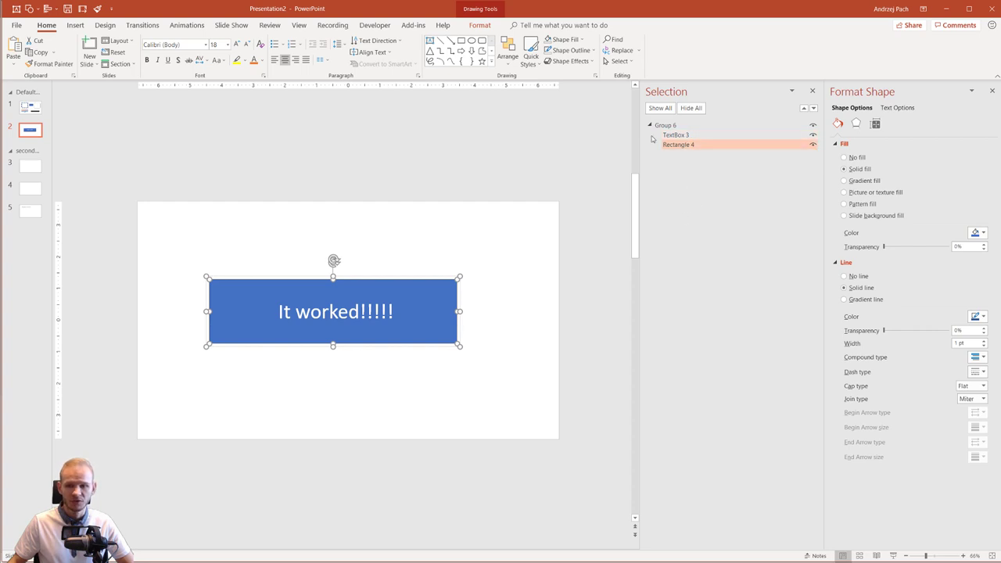
# Undock the Selection Pane so it floats over the window
pyautogui.click(615, 62)
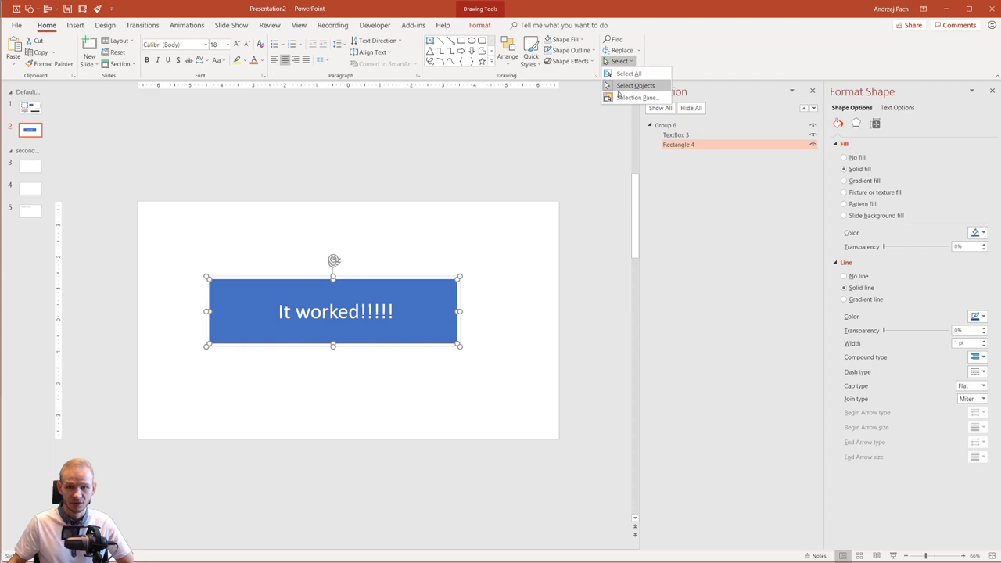
pyautogui.click(667, 160)
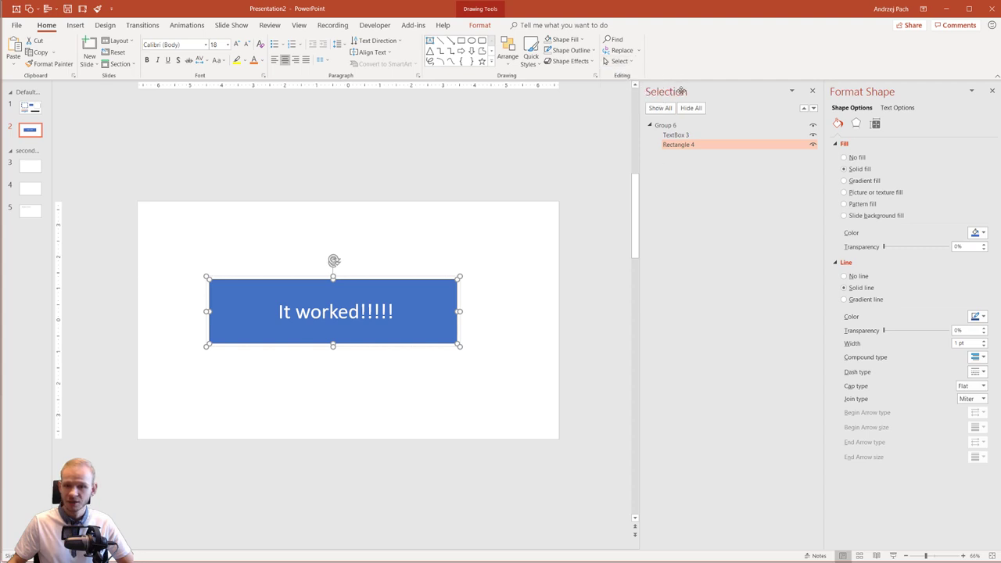
pyautogui.moveTo(681, 90); pyautogui.dragTo(713, 236)
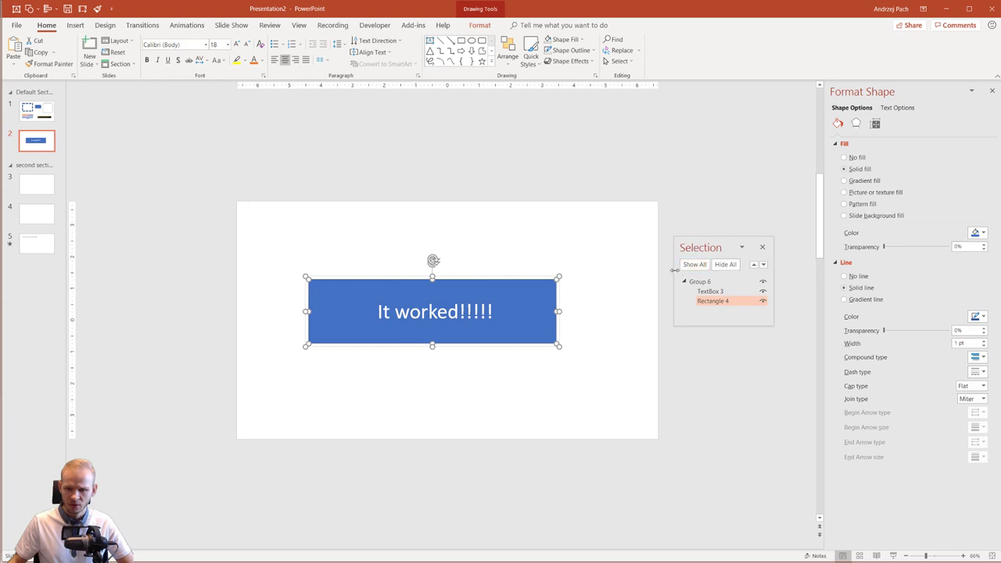
# Widen and dock the Selection Pane beside the format panel, then close it
pyautogui.moveTo(673, 270); pyautogui.dragTo(512, 270)
pyautogui.moveTo(629, 247); pyautogui.dragTo(666, 453)
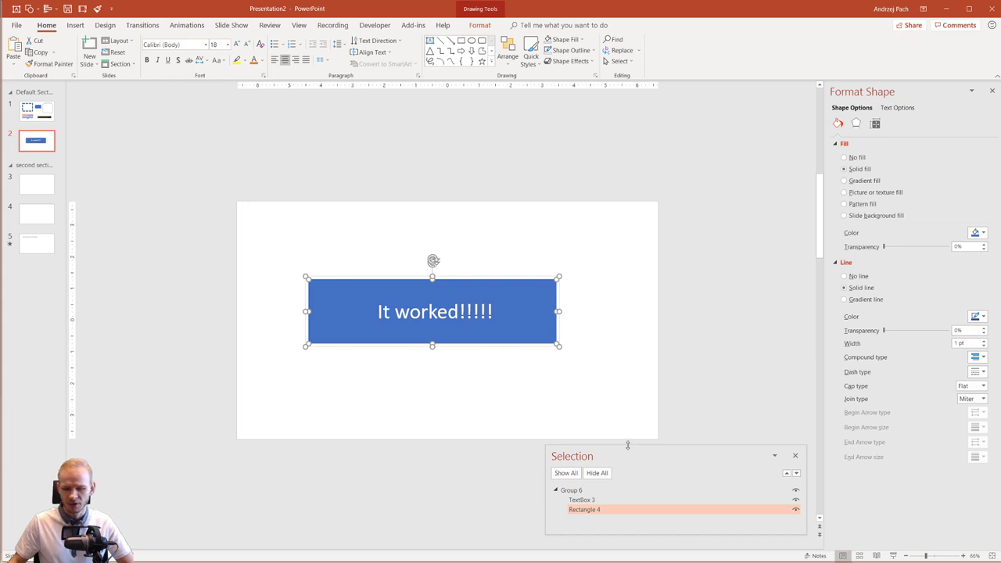
pyautogui.moveTo(627, 444); pyautogui.dragTo(722, 235)
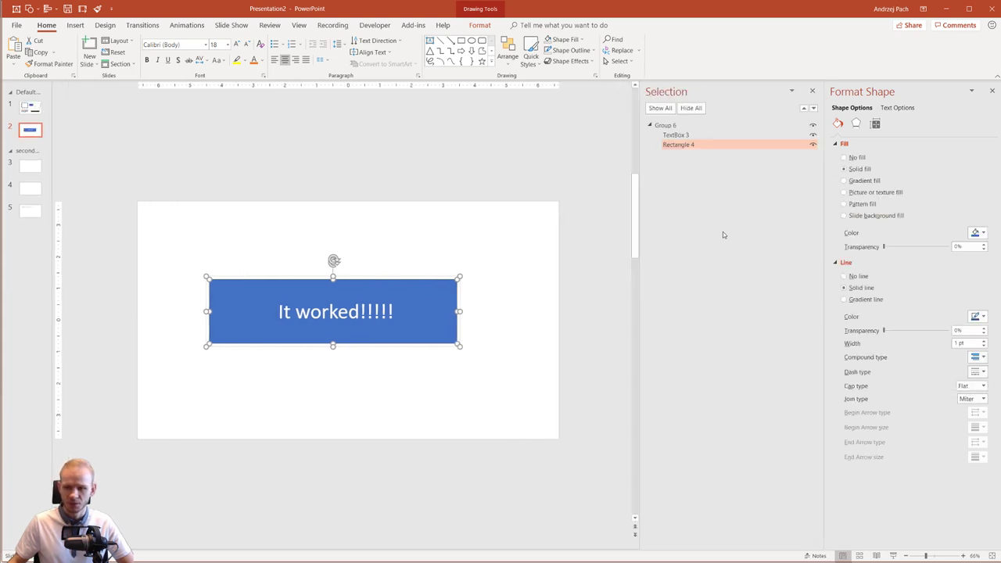
pyautogui.click(812, 92)
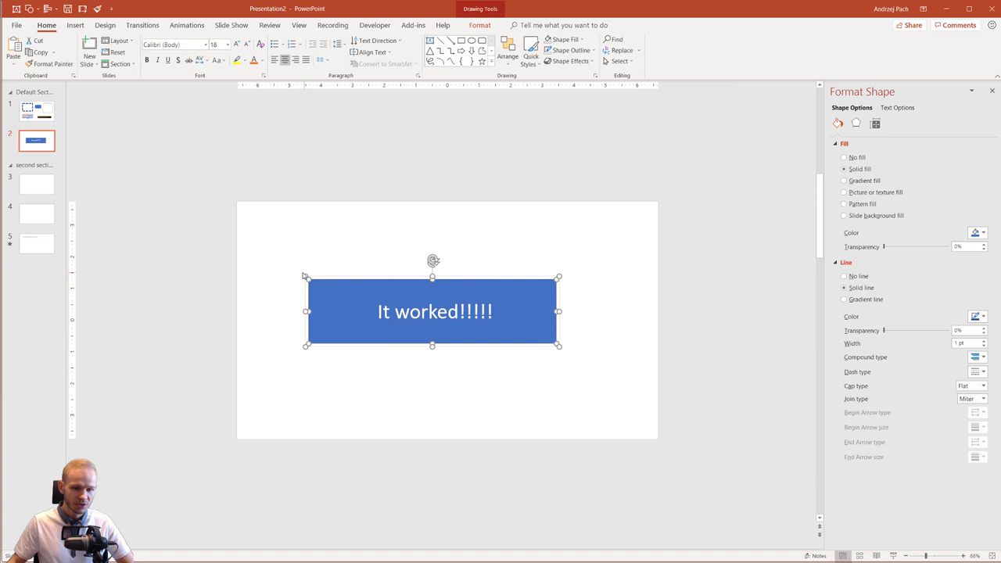
pyautogui.click(278, 262)
pyautogui.moveTo(603, 400); pyautogui.dragTo(301, 258)
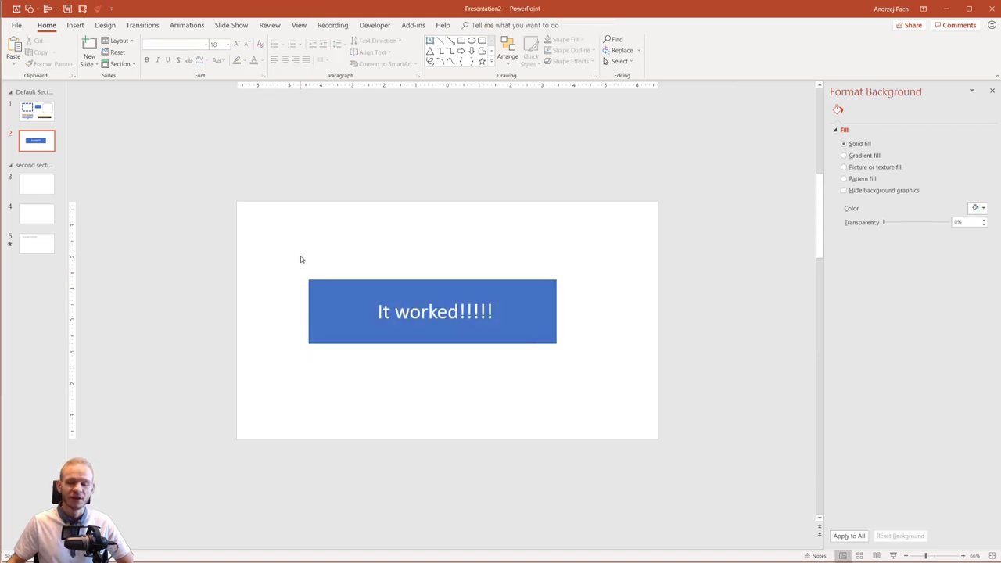